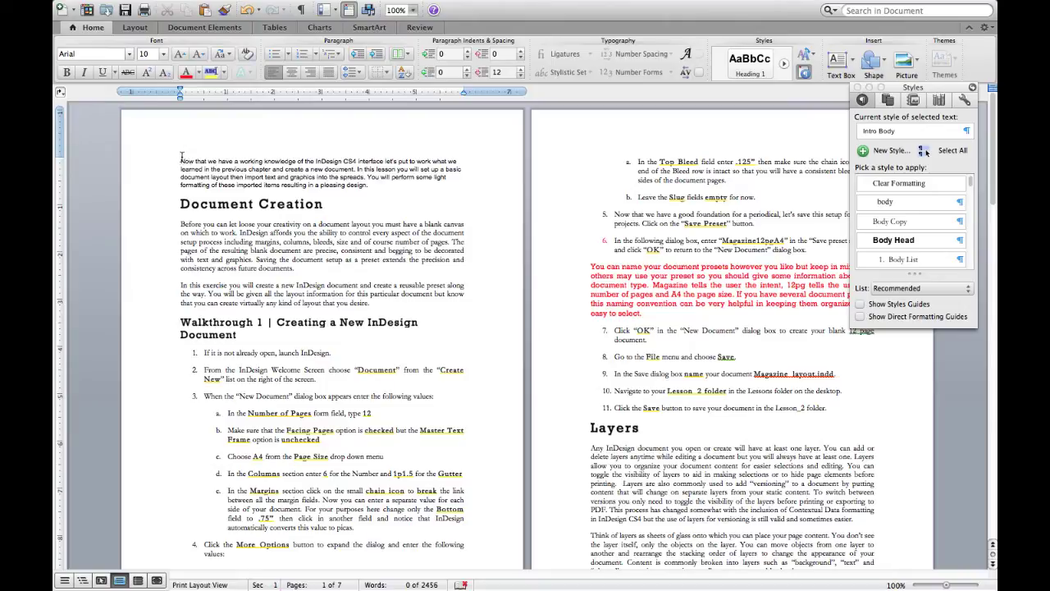
# Copy the introductory paragraph and the whole Document Creation section, up to the Walkthrough 1 heading, from the Word document.
pyautogui.moveTo(179, 161); pyautogui.dragTo(376, 303)
pyautogui.press('super+c')
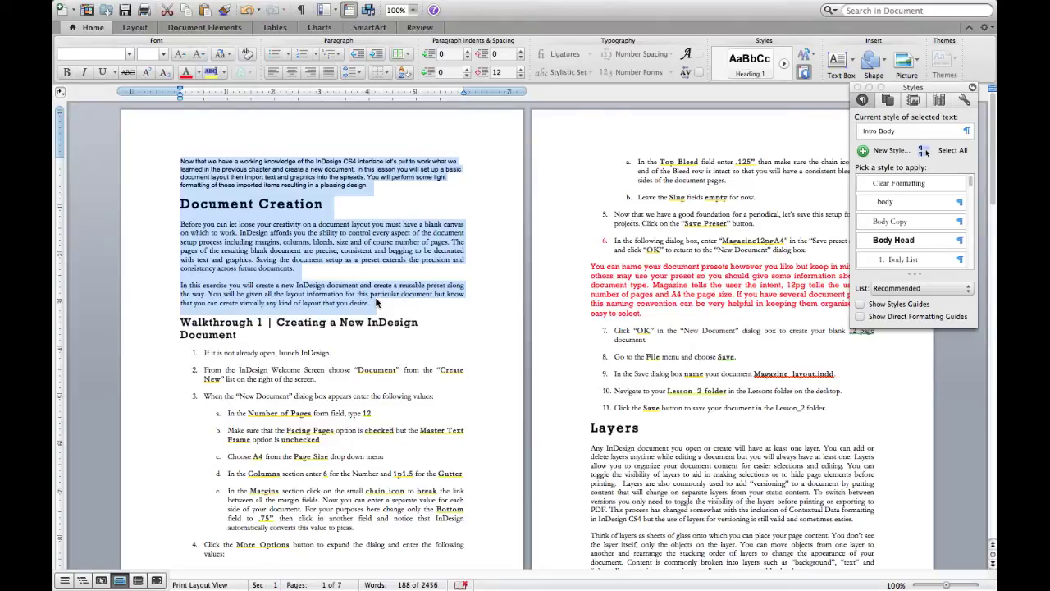
# Switch to InDesign and create a one-page Letter print document with the default settings.
pyautogui.press('super+Tab')
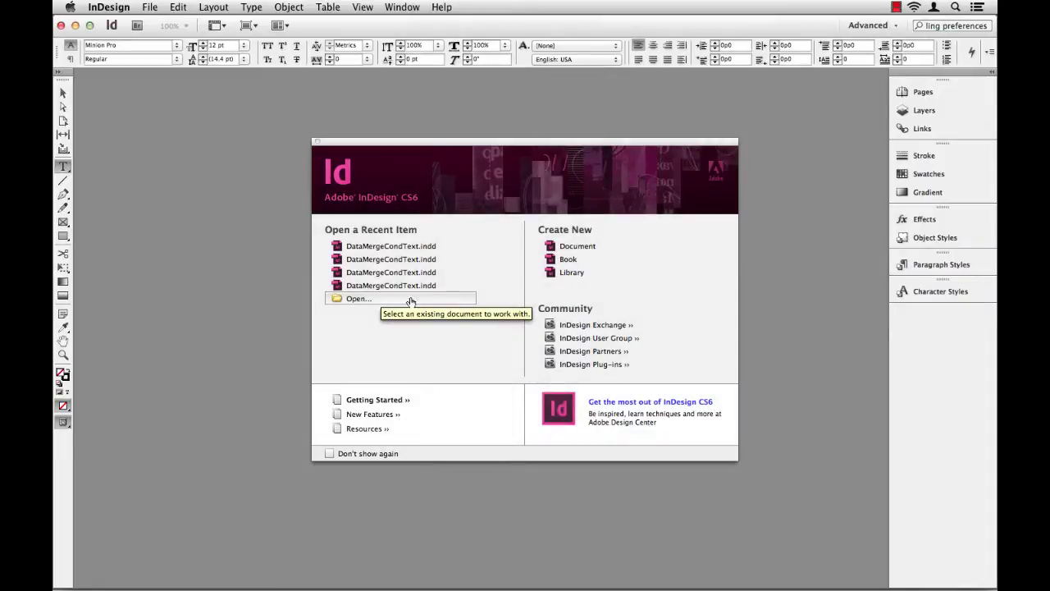
pyautogui.click(578, 246)
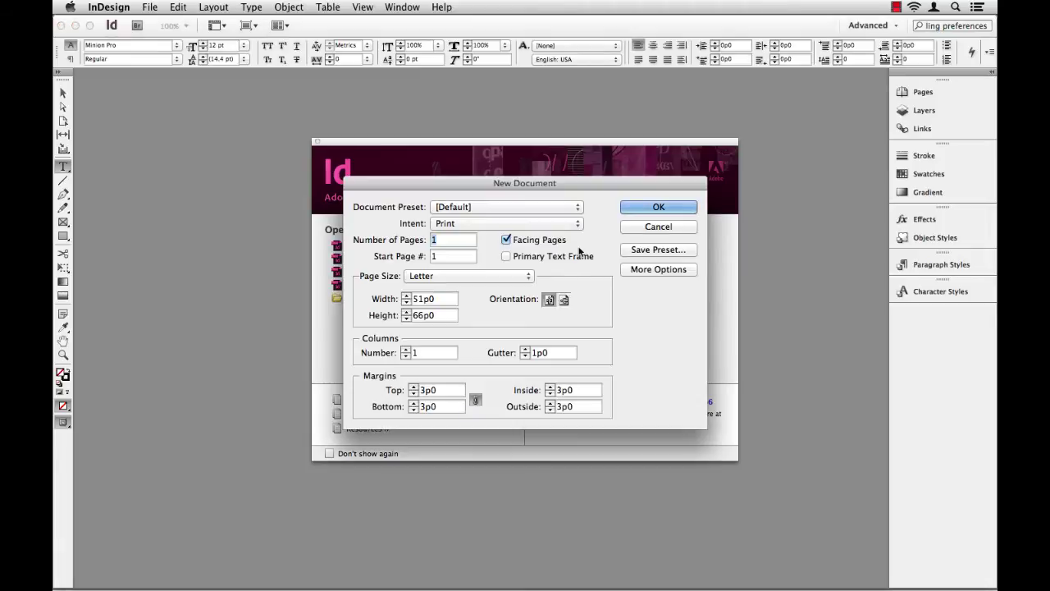
pyautogui.click(627, 207)
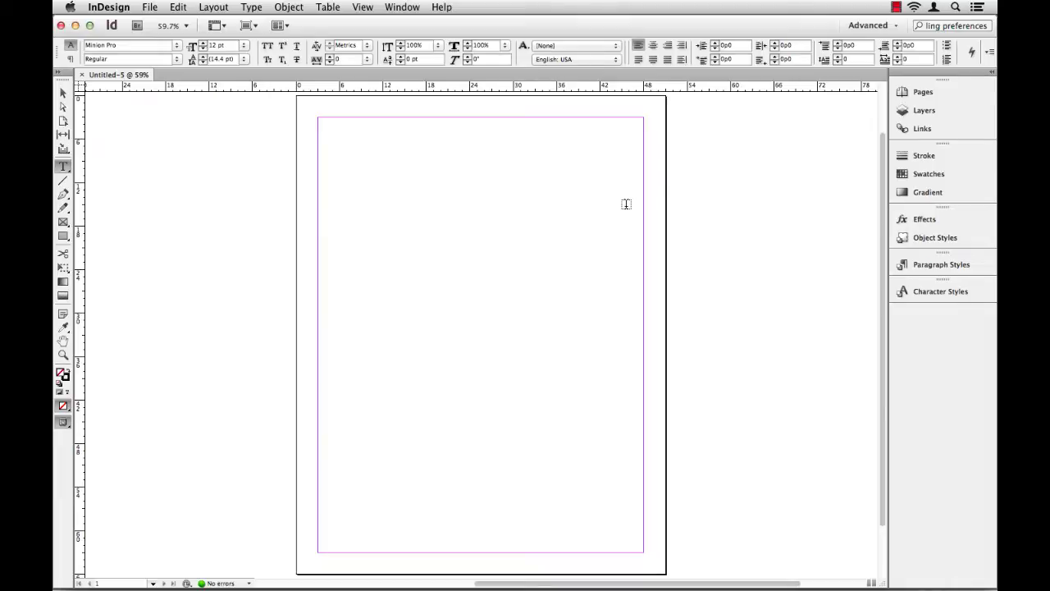
# Paste the copied text onto the page without drawing a text frame, and undo the paste.
pyautogui.click(179, 8)
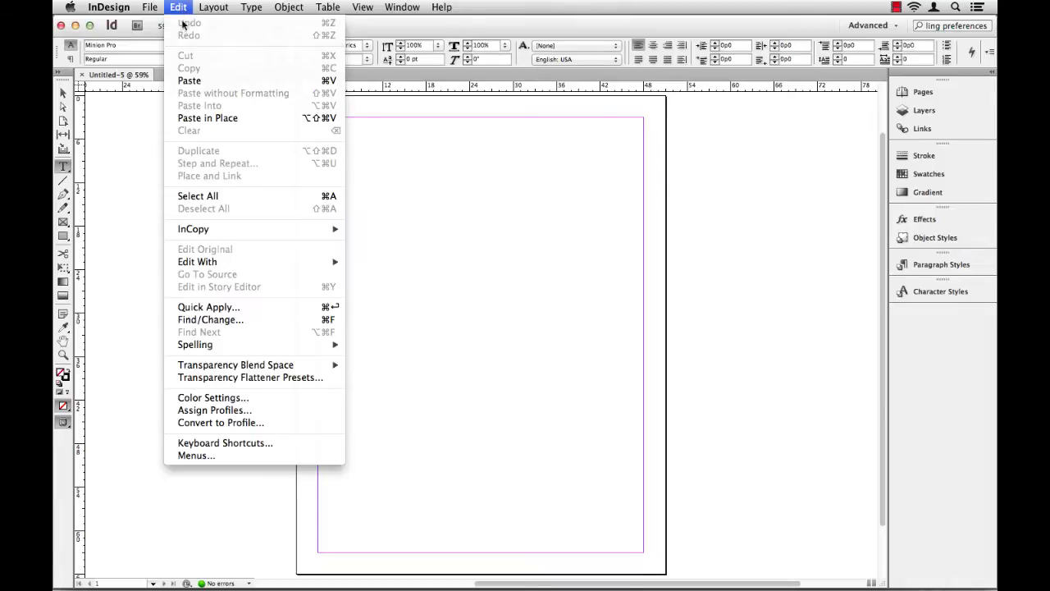
pyautogui.click(206, 76)
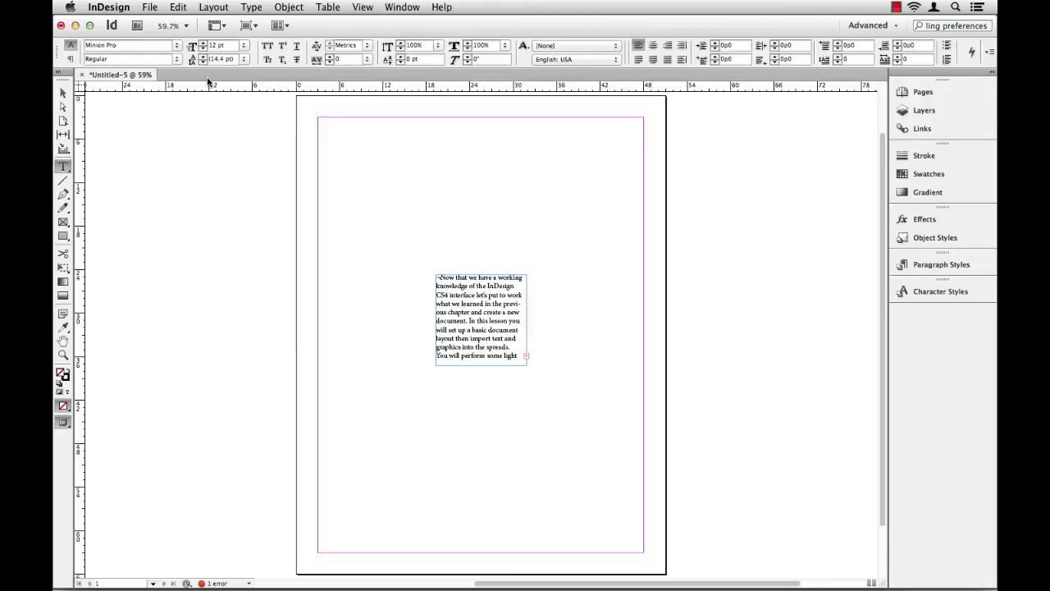
pyautogui.press('super+z')
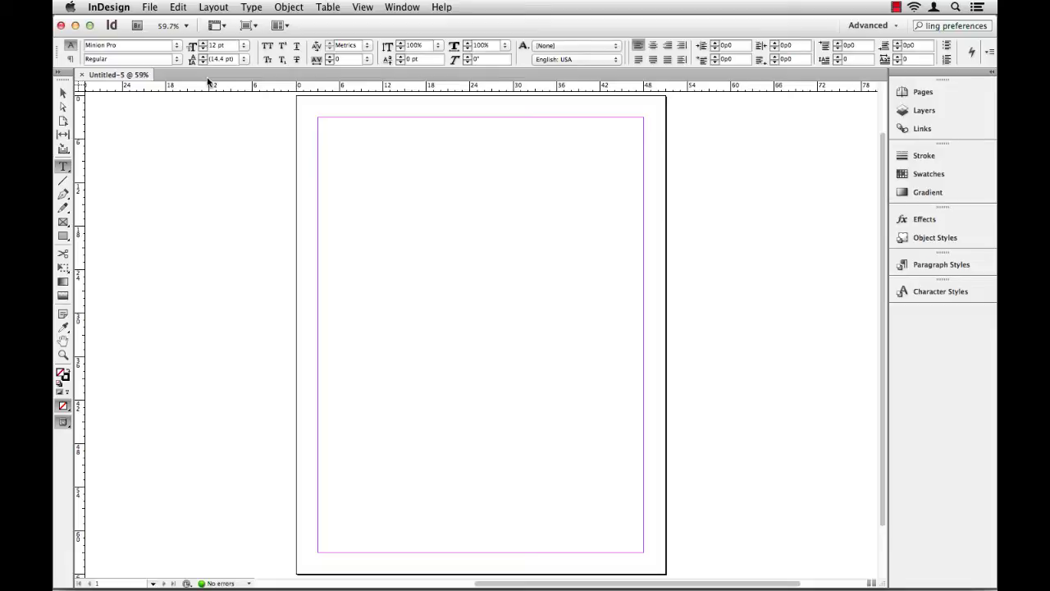
# Draw a text frame filling the page margins, about 45p0 by 60p0, and try pasting the copied text into it before undoing the paste.
pyautogui.moveTo(317, 117); pyautogui.dragTo(643, 552)
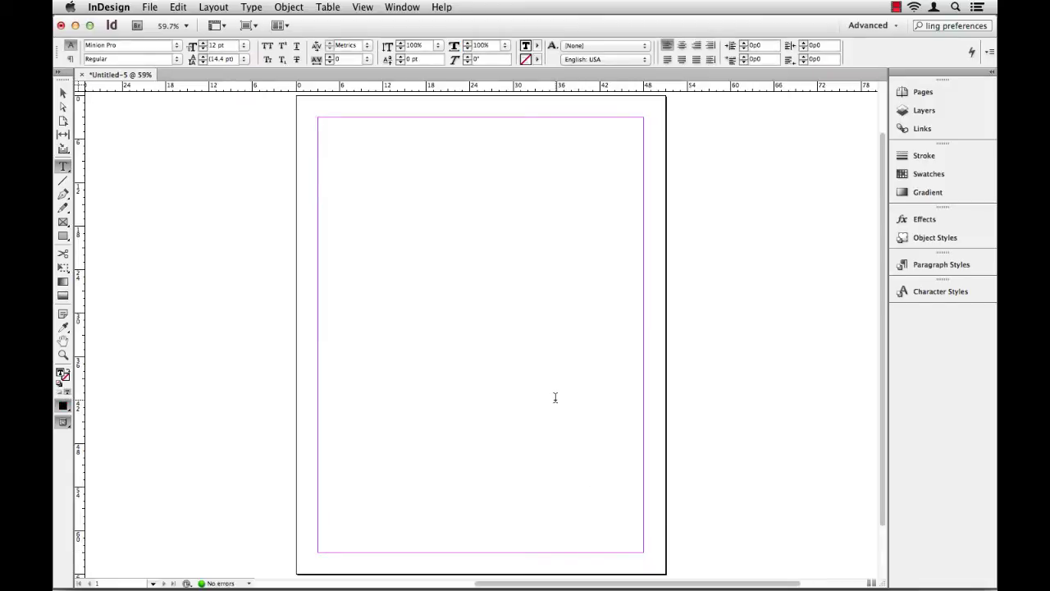
pyautogui.press('Escape')
pyautogui.press('super+v')
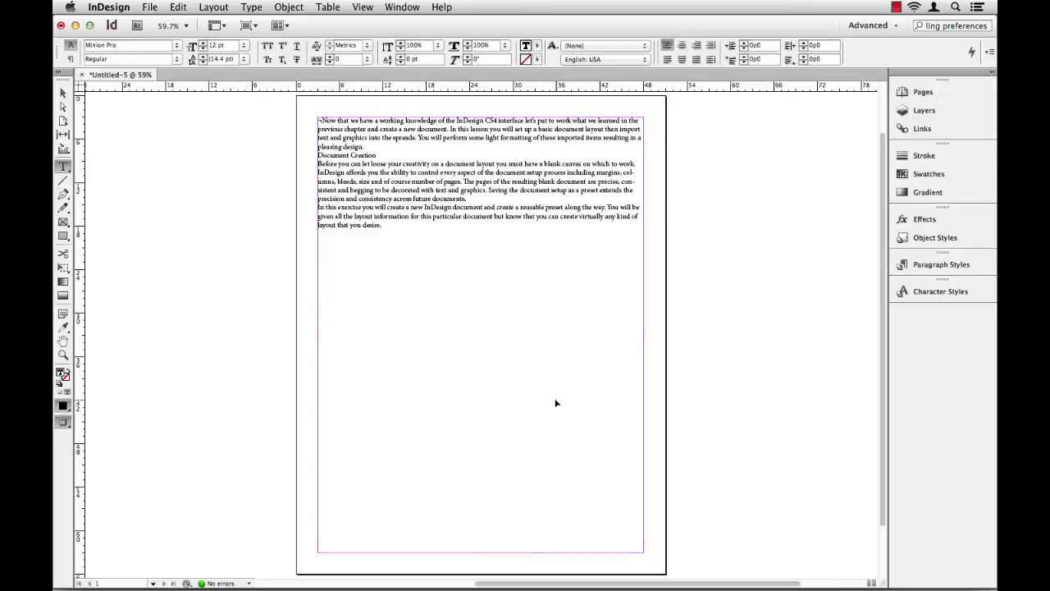
pyautogui.press('super+z')
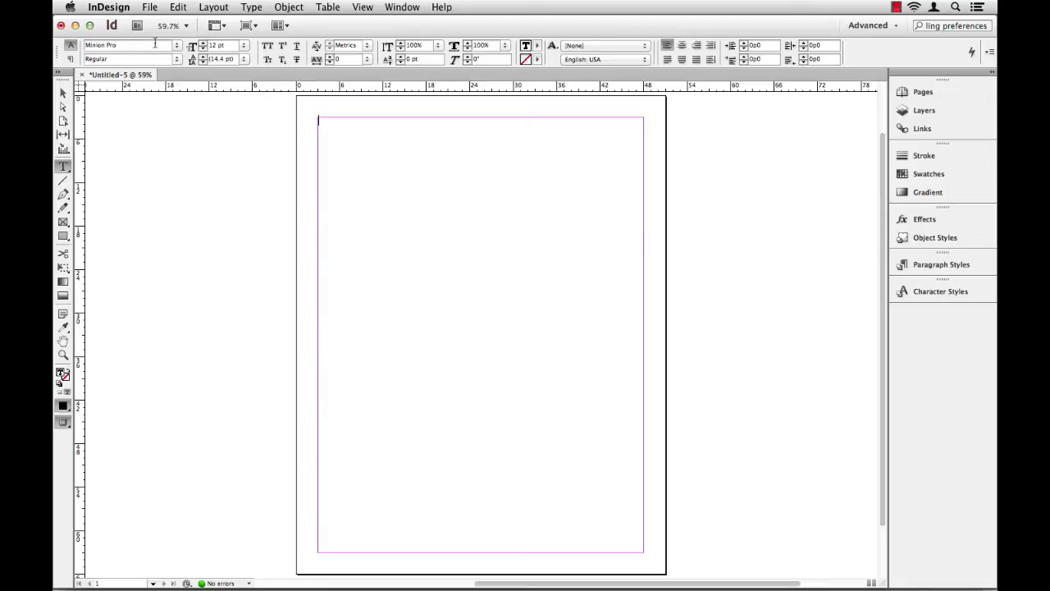
# Set clipboard handling to paste all information from other applications, and paste the copied Word text into the frame.
pyautogui.click(120, 8)
pyautogui.moveTo(144, 65)
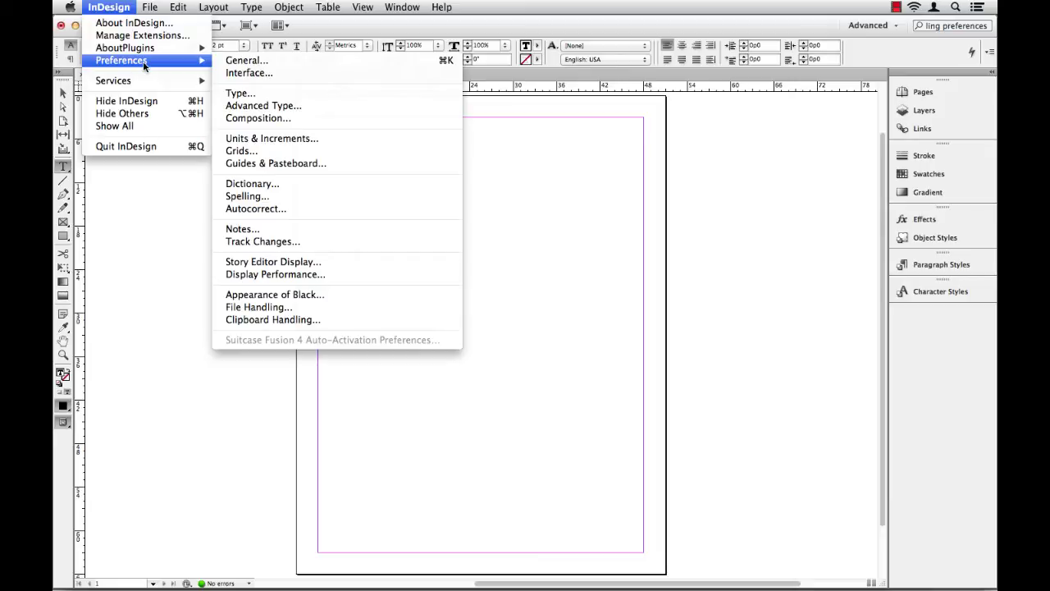
pyautogui.click(297, 320)
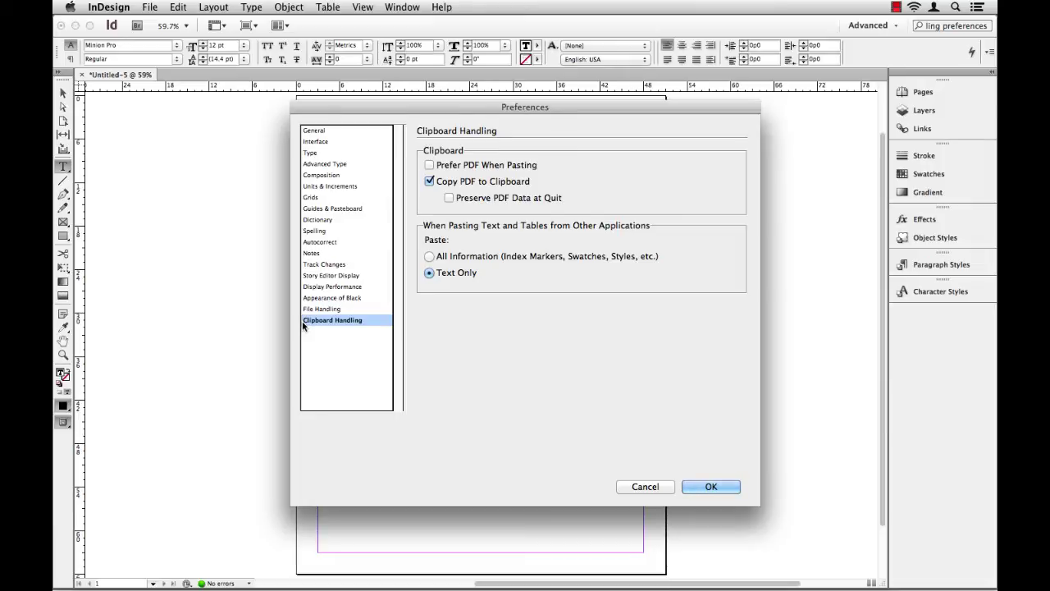
pyautogui.click(429, 257)
pyautogui.click(711, 487)
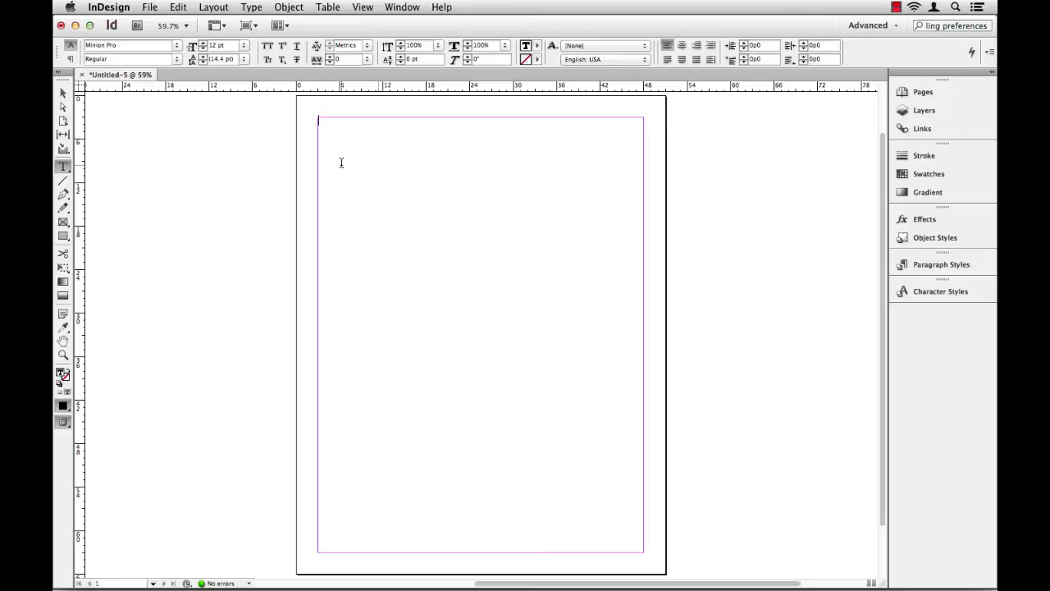
pyautogui.press('super+v')
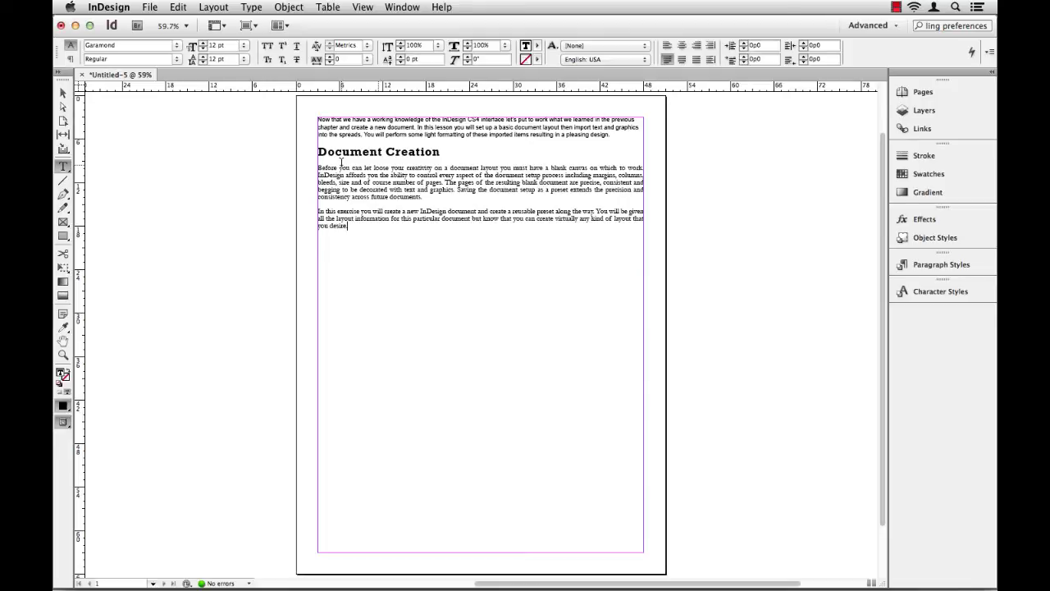
pyautogui.click(108, 6)
pyautogui.moveTo(131, 60)
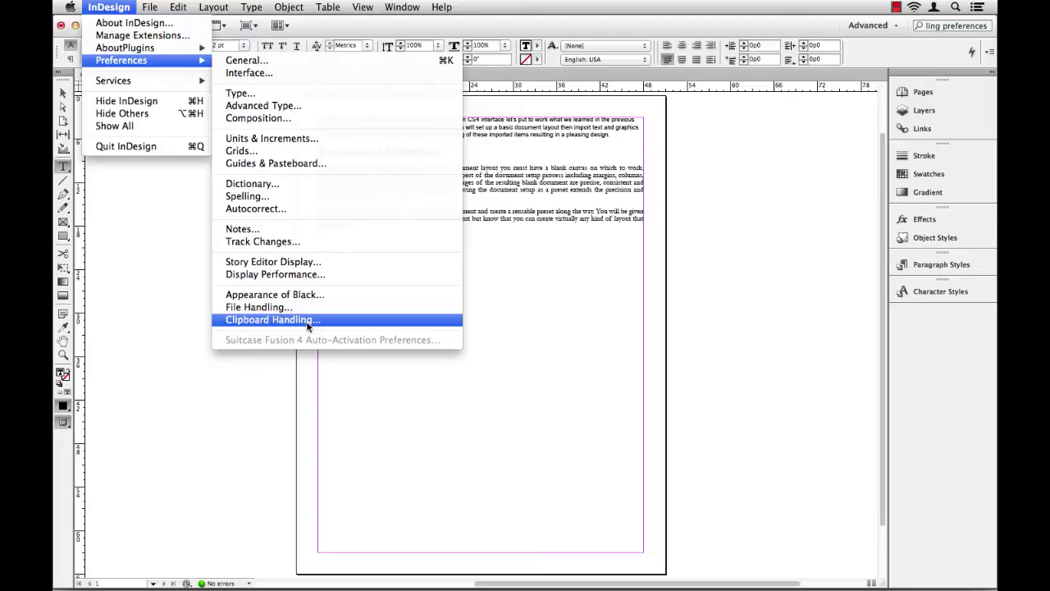
pyautogui.click(332, 362)
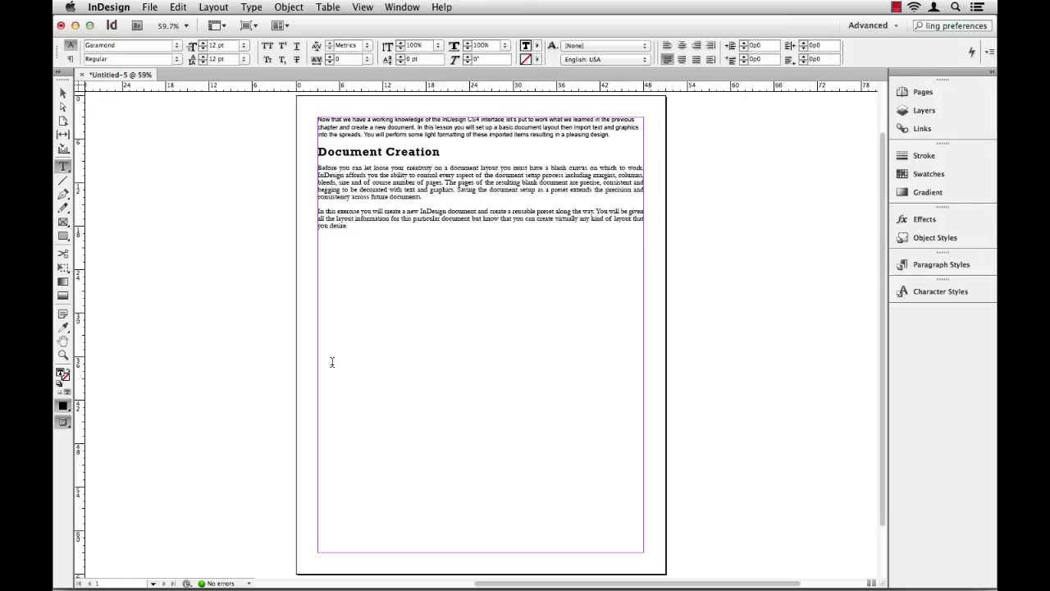
# Delete the text frame with the pasted text, and display the document's page thumbnails.
pyautogui.click(63, 92)
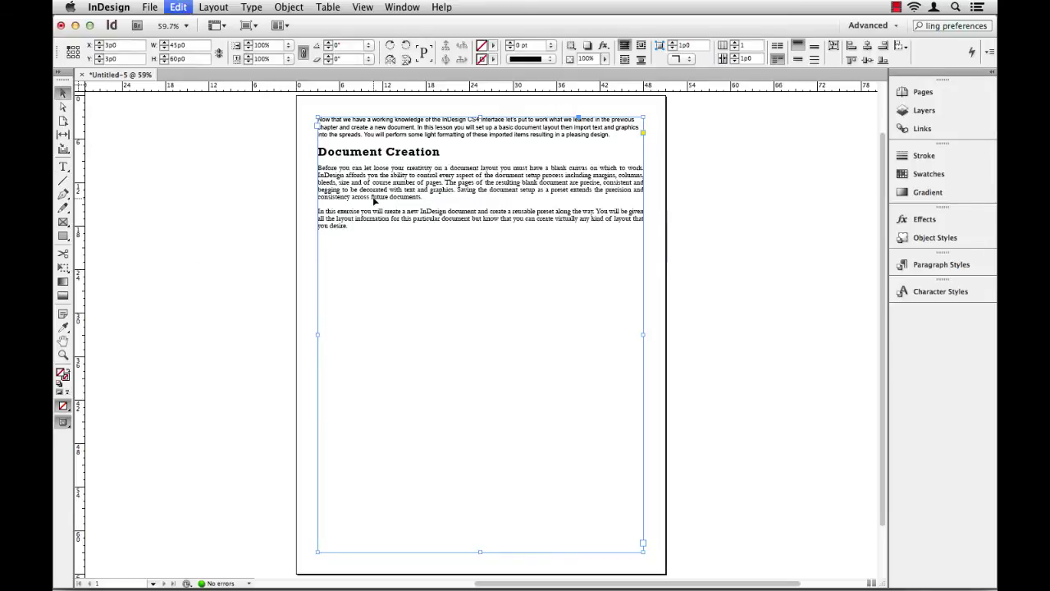
pyautogui.press('Delete')
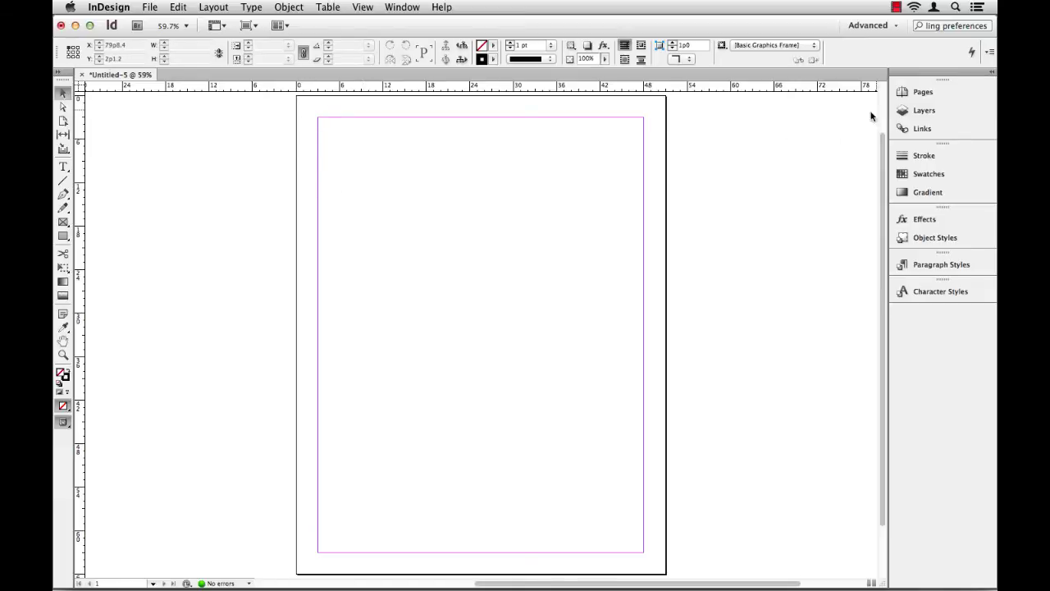
pyautogui.click(917, 93)
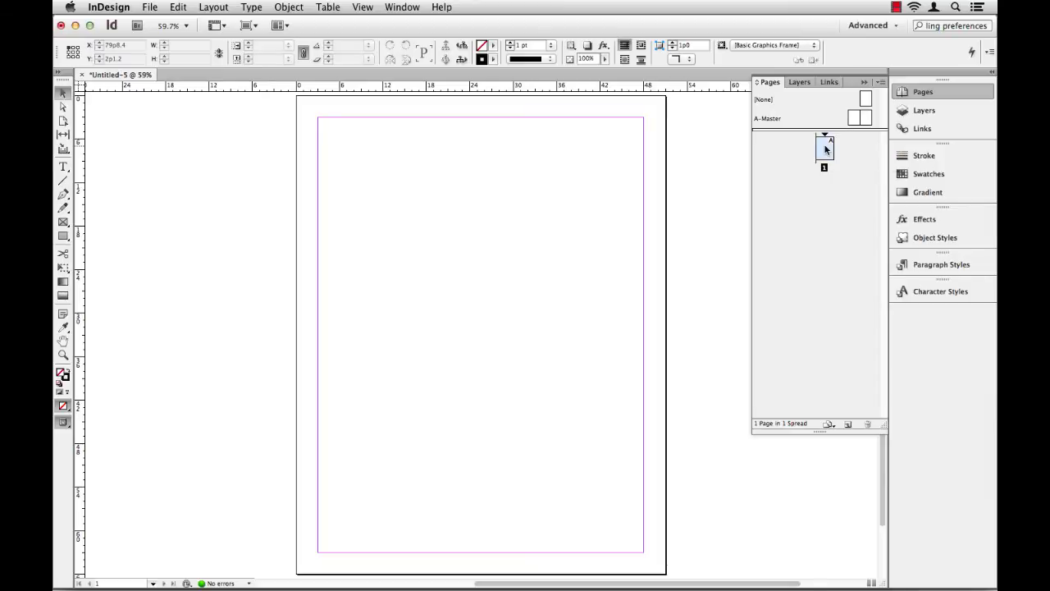
# Switch to Word and examine the length and remaining content of the chapter document through its last page.
pyautogui.press('super+Tab')
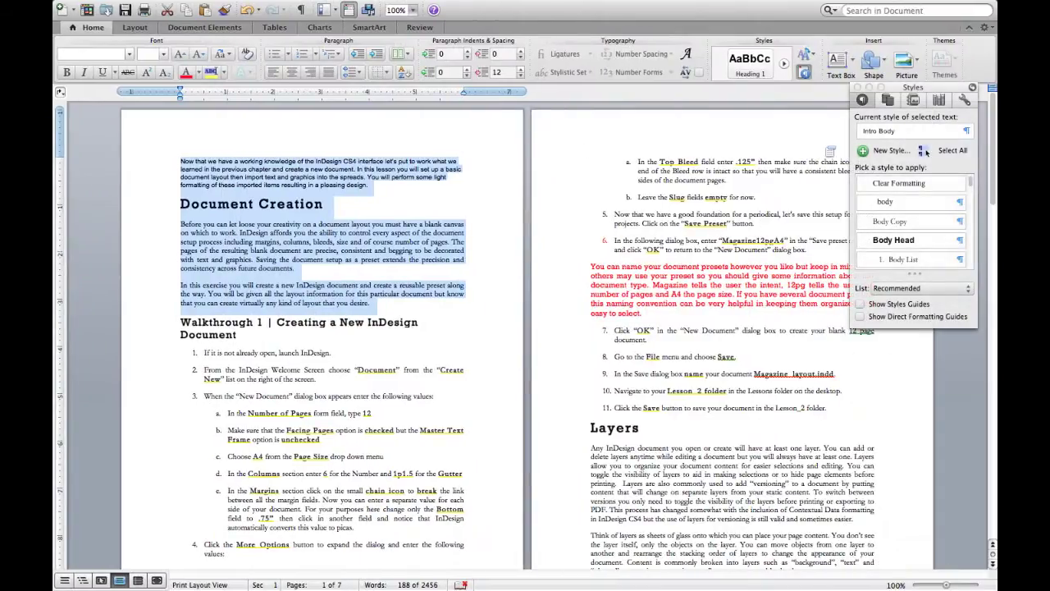
pyautogui.scroll(-5, 578, 295)
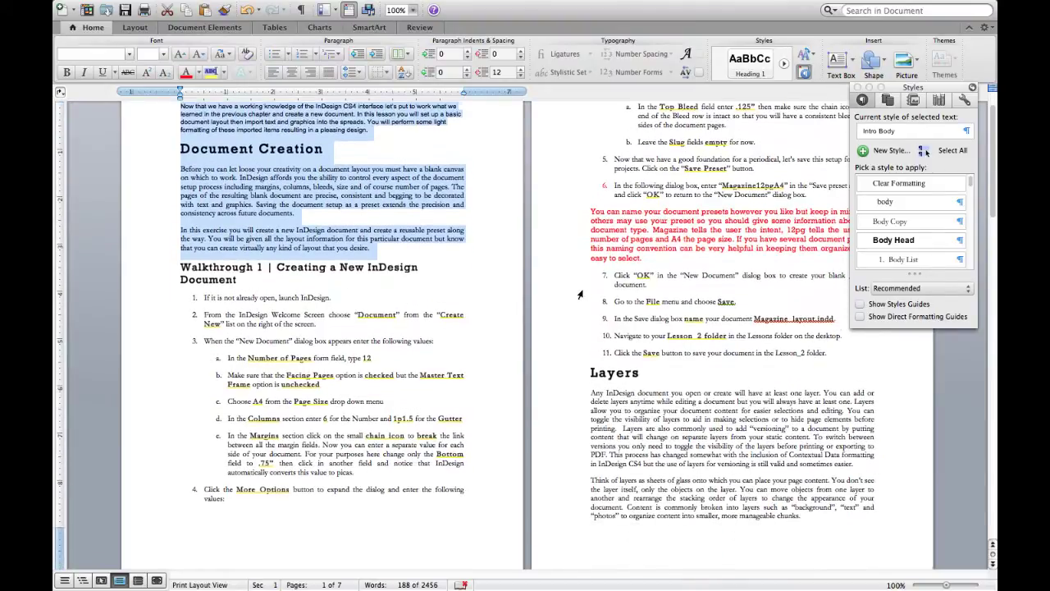
pyautogui.scroll(-15, 578, 292)
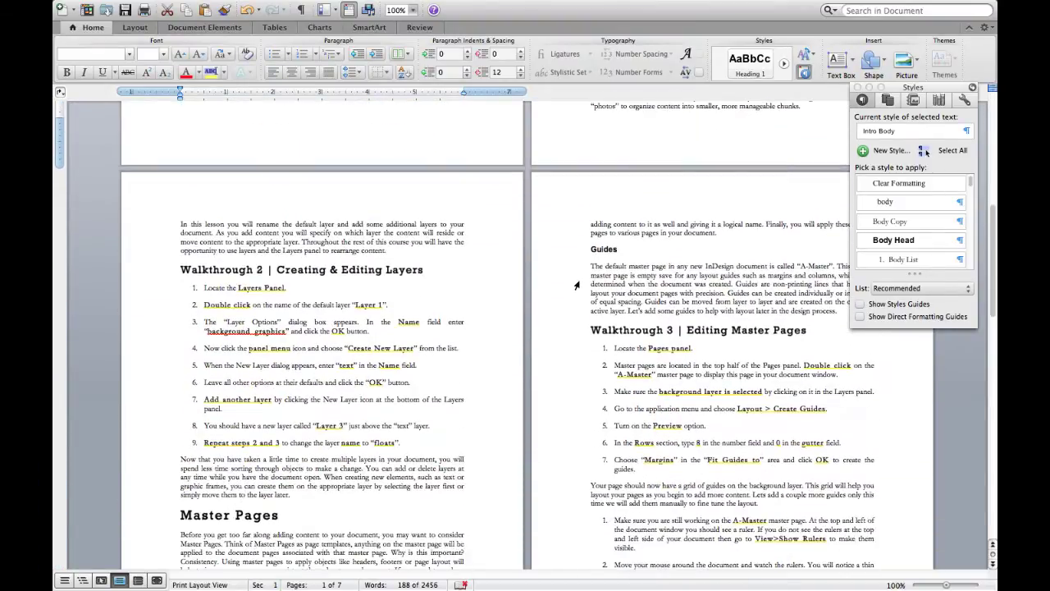
pyautogui.scroll(-15, 576, 285)
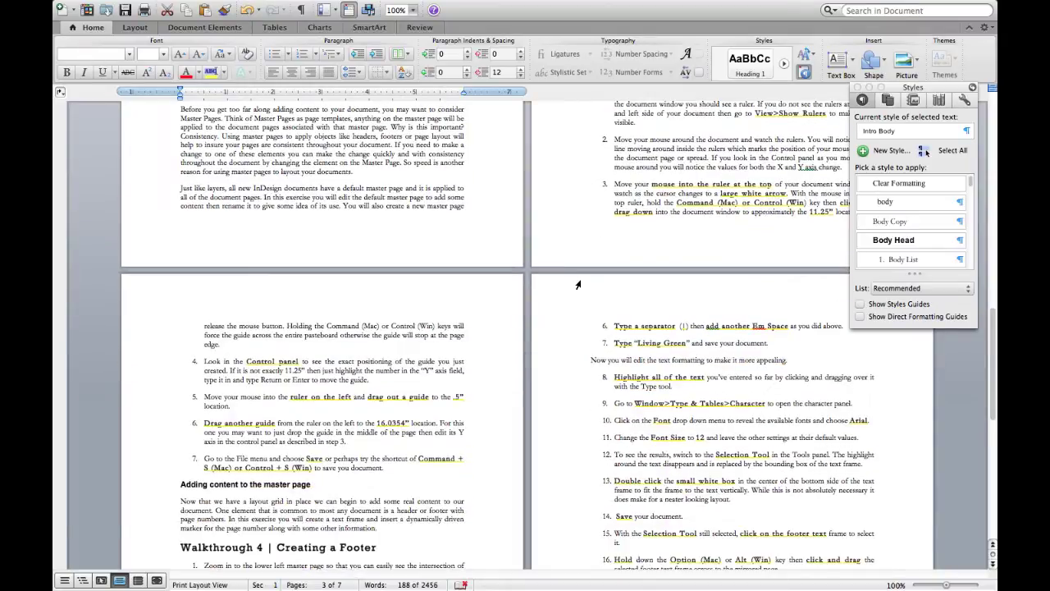
pyautogui.scroll(-12, 577, 285)
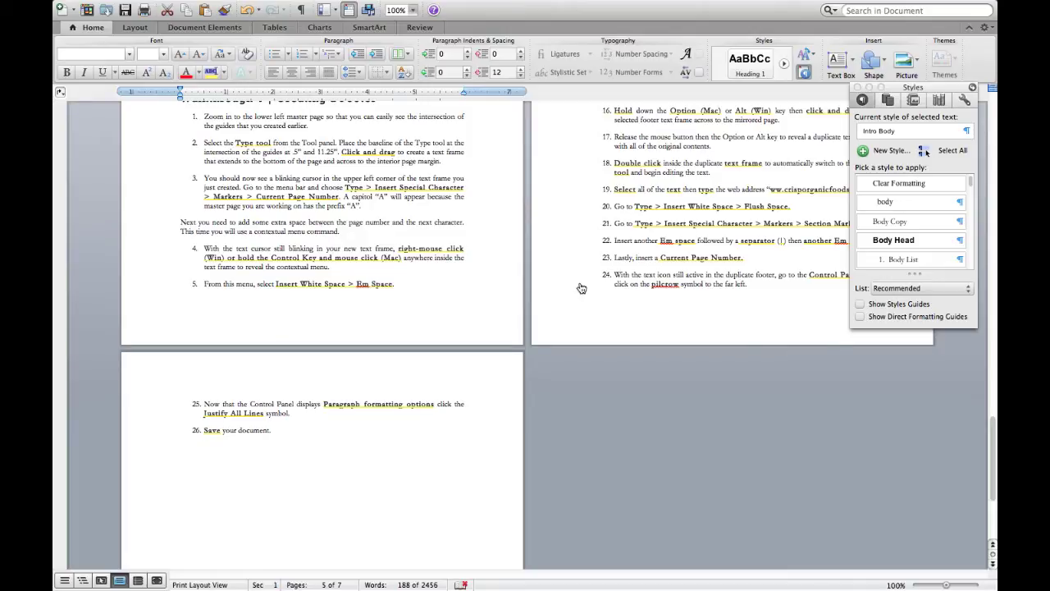
# Switch back to InDesign and load INDFundChp2.doc from the Desktop for placing, without showing import options.
pyautogui.press('super+Tab')
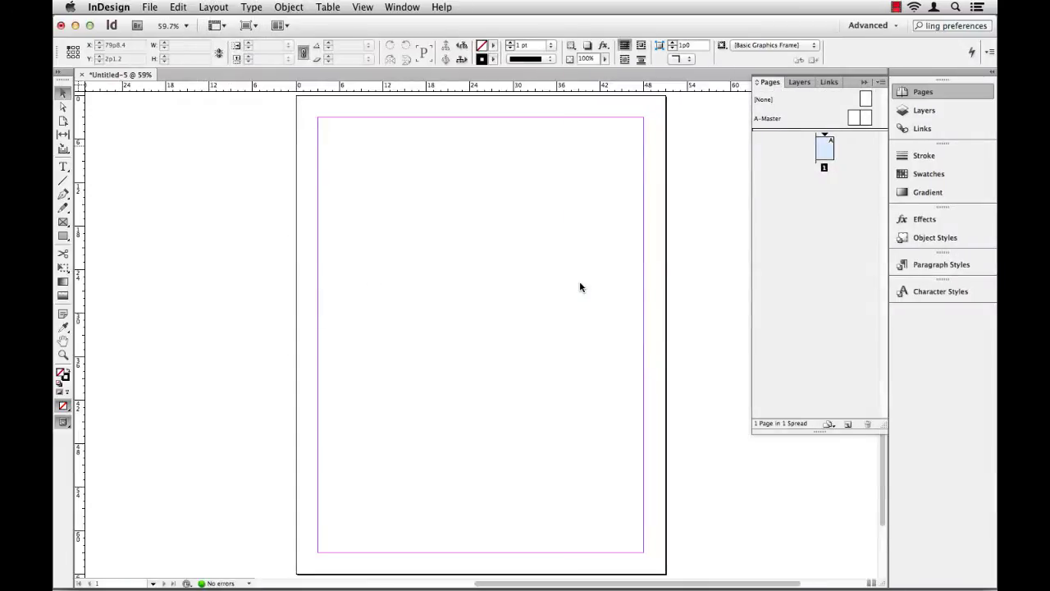
pyautogui.click(149, 8)
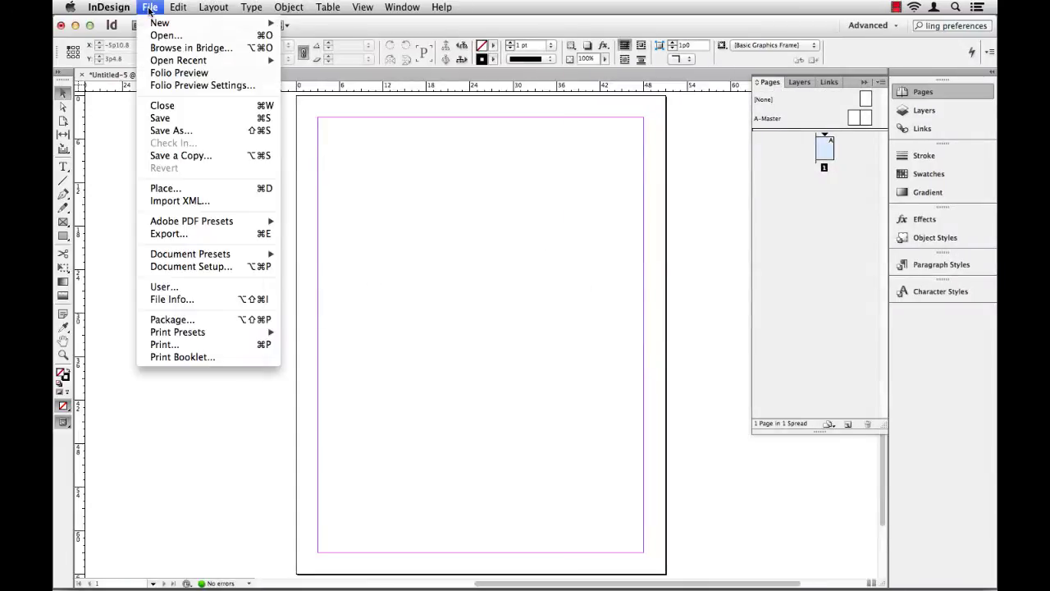
pyautogui.click(176, 188)
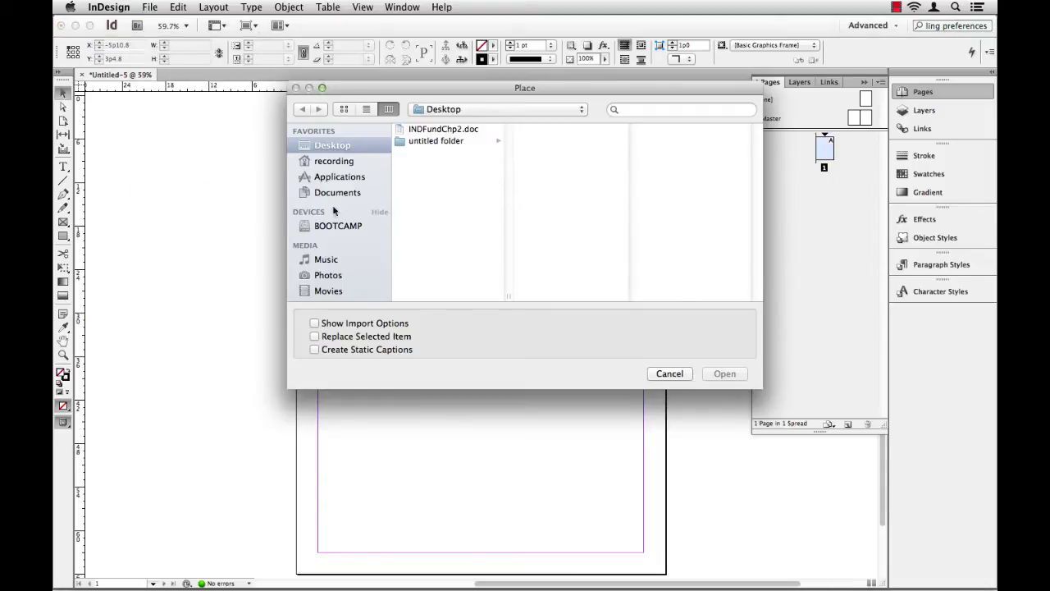
pyautogui.click(427, 130)
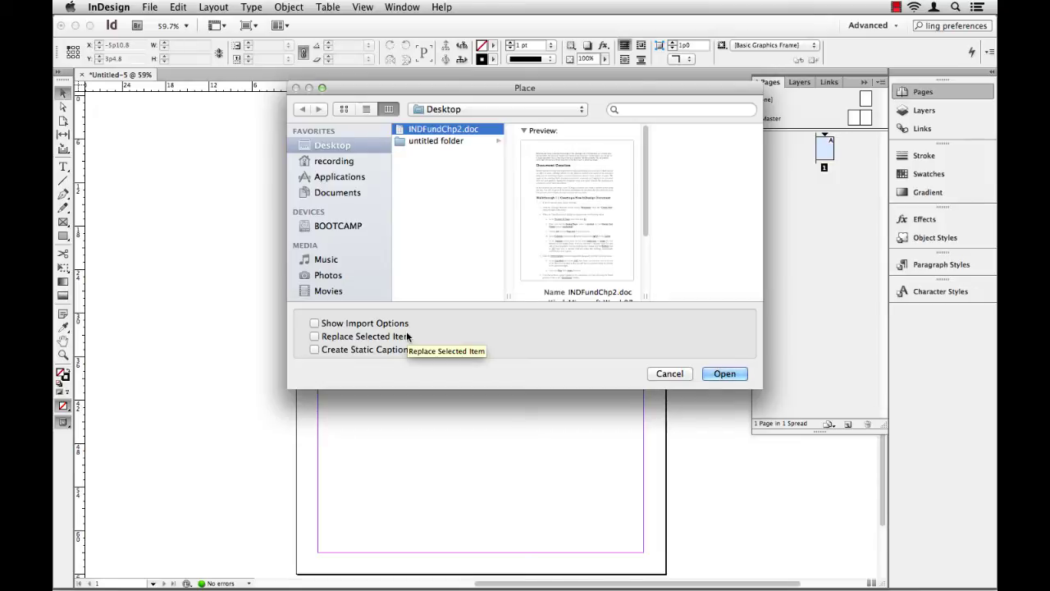
pyautogui.click(724, 375)
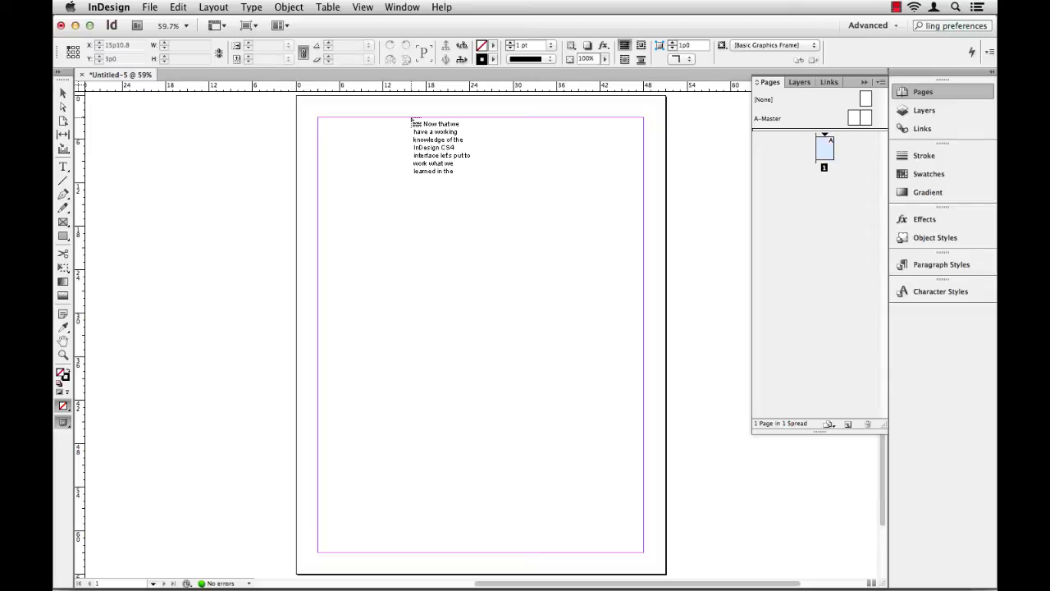
# Place the loaded text within the margins of page 1 only, and undo the placement.
pyautogui.click(411, 120)
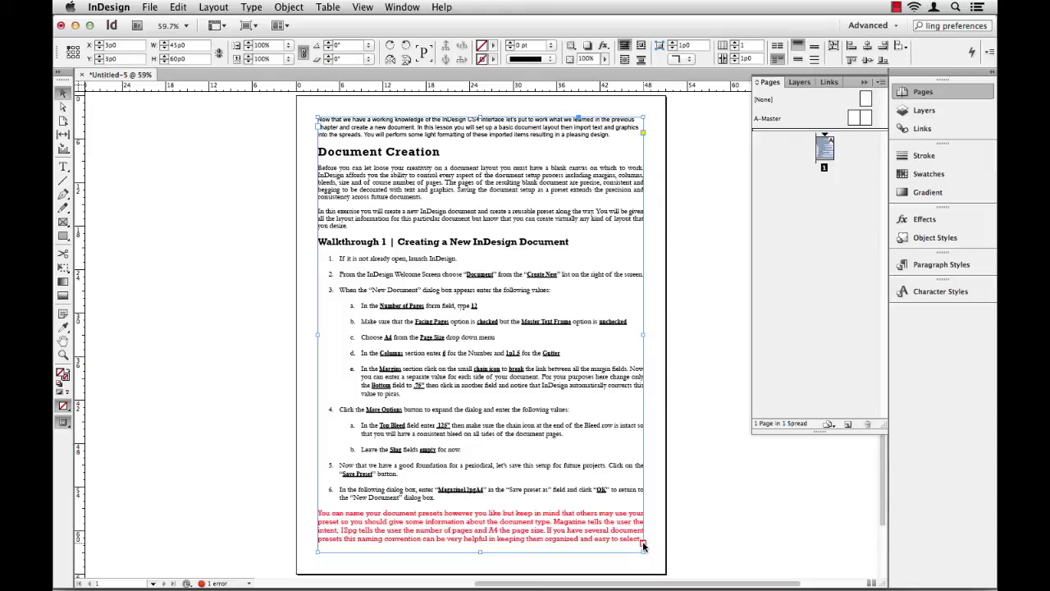
pyautogui.press('super+z')
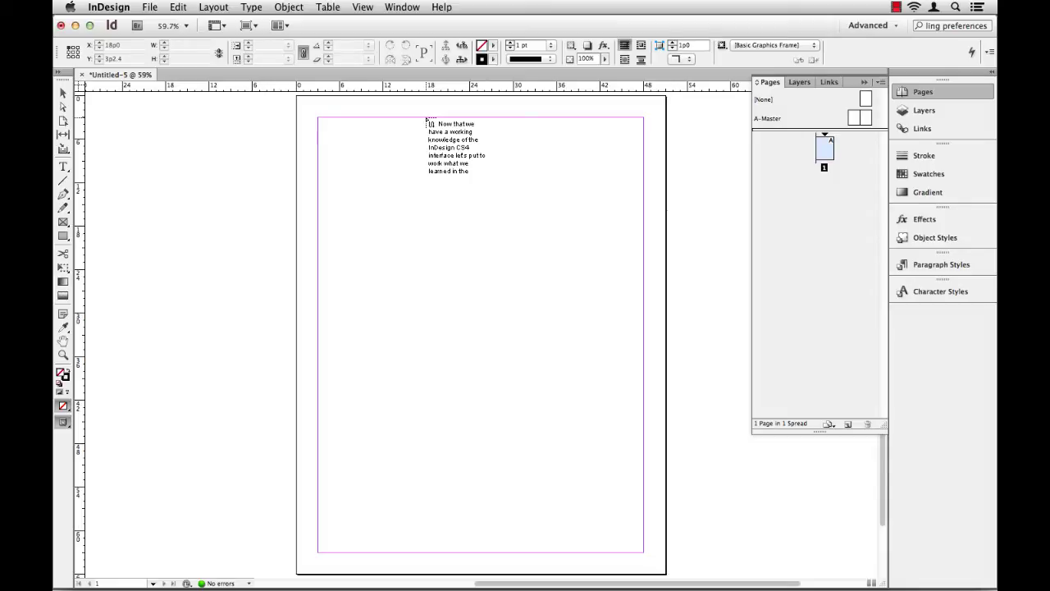
# Autoflow the loaded text from the top margin of page 1 onto automatically added pages, and review the spreads from pages 2–3 onward.
pyautogui.keyDown('shift'); pyautogui.click(426, 120); pyautogui.keyUp('shift')
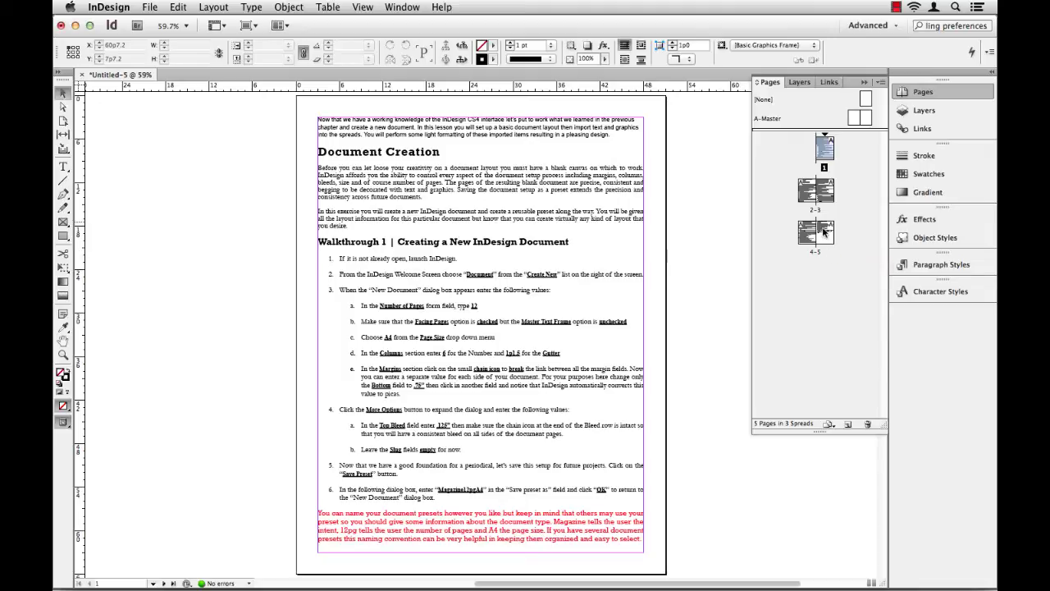
pyautogui.click(810, 195)
pyautogui.doubleClick(810, 195)
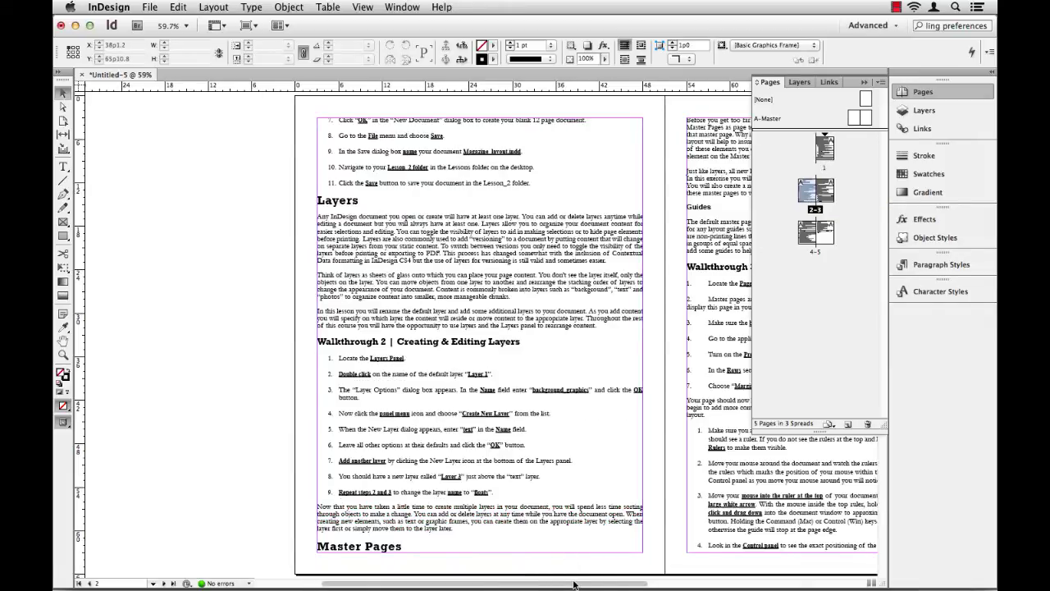
pyautogui.hscroll(5, 571, 574)
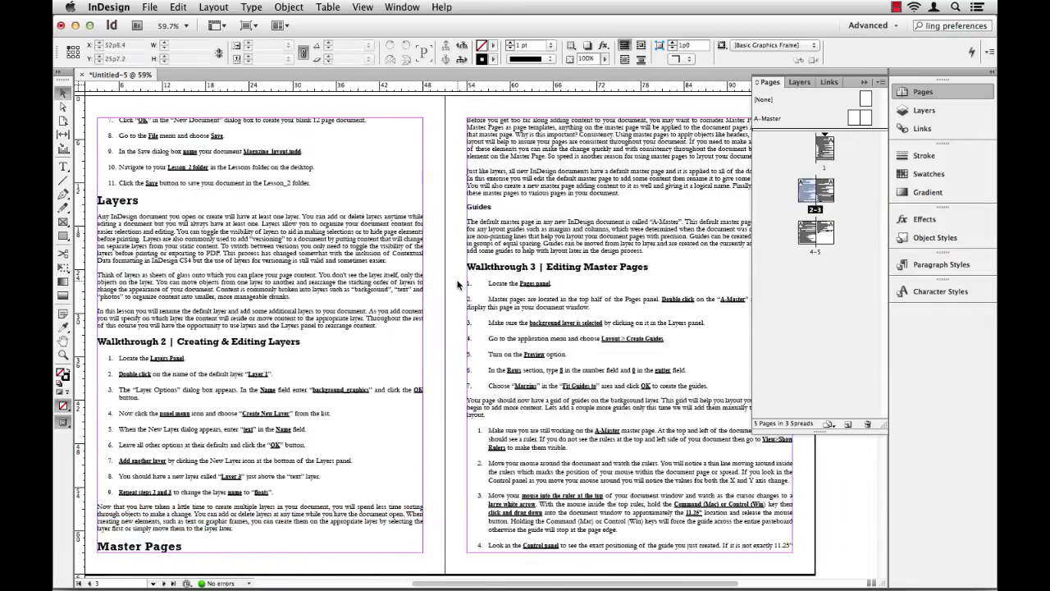
pyautogui.scroll(-6, 472, 304)
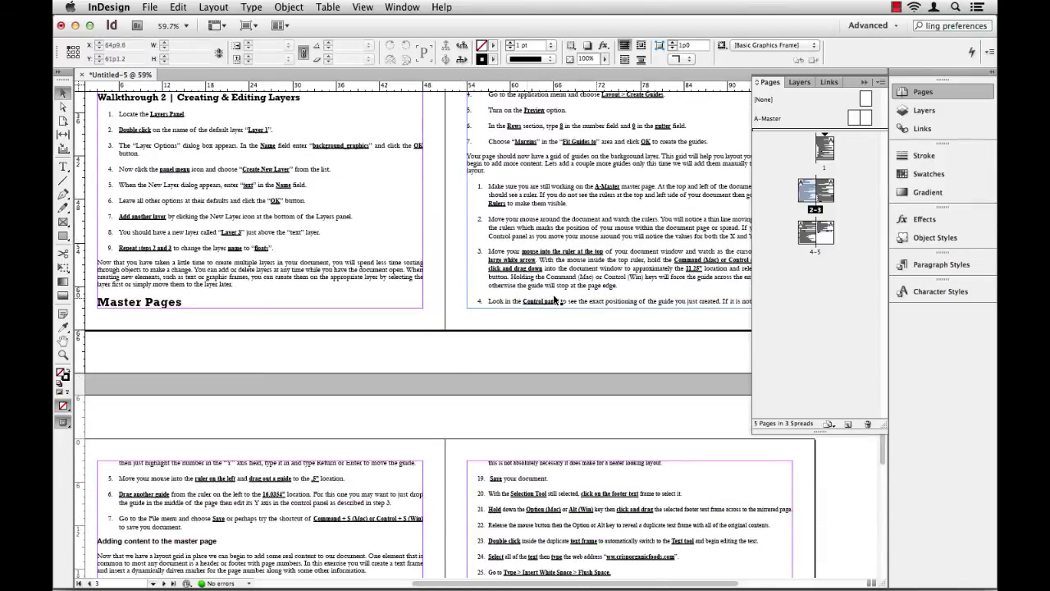
# Review the paragraph styles and the character styles brought in with the placed Word text.
pyautogui.click(942, 264)
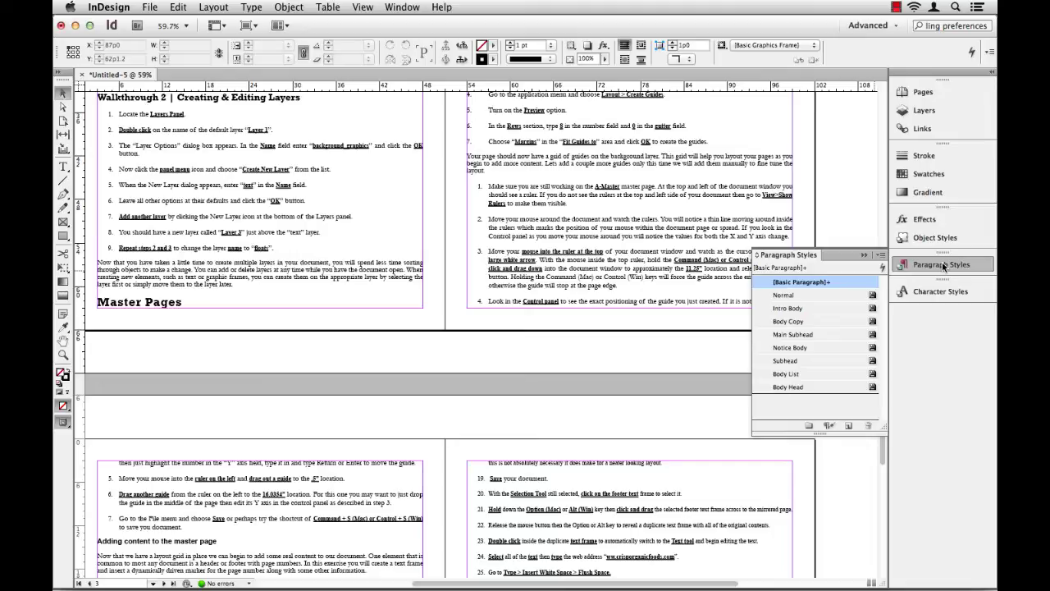
pyautogui.click(940, 292)
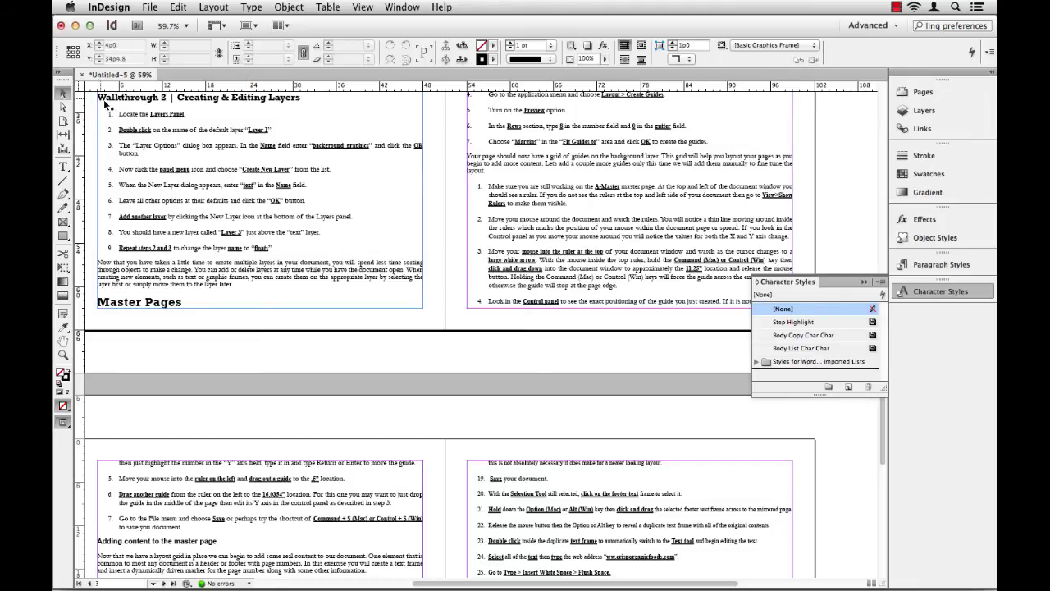
# Close the current document without saving and create a new one-page Letter print document with the default settings.
pyautogui.click(82, 75)
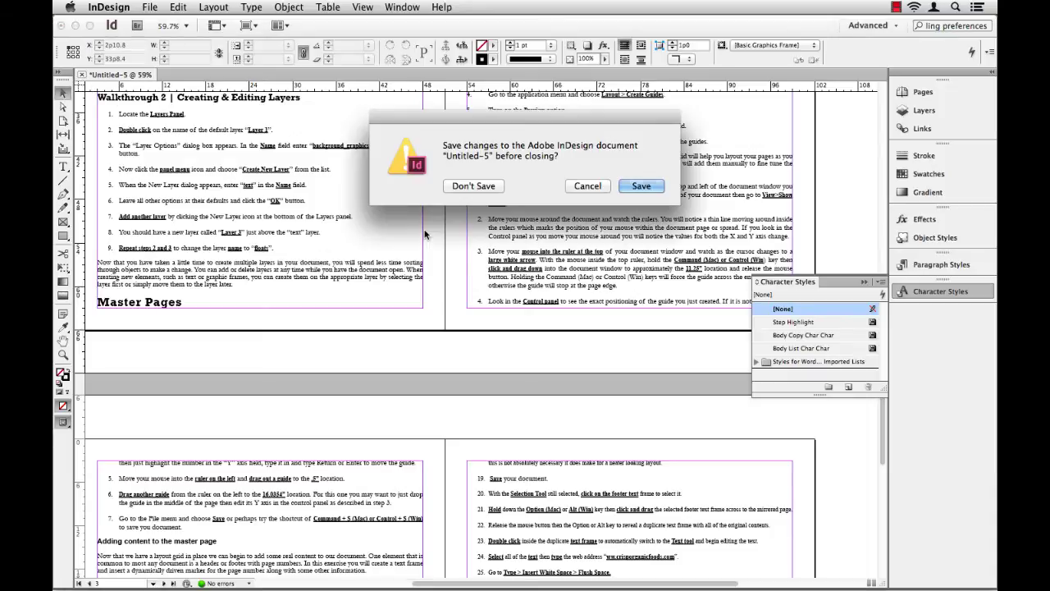
pyautogui.click(497, 184)
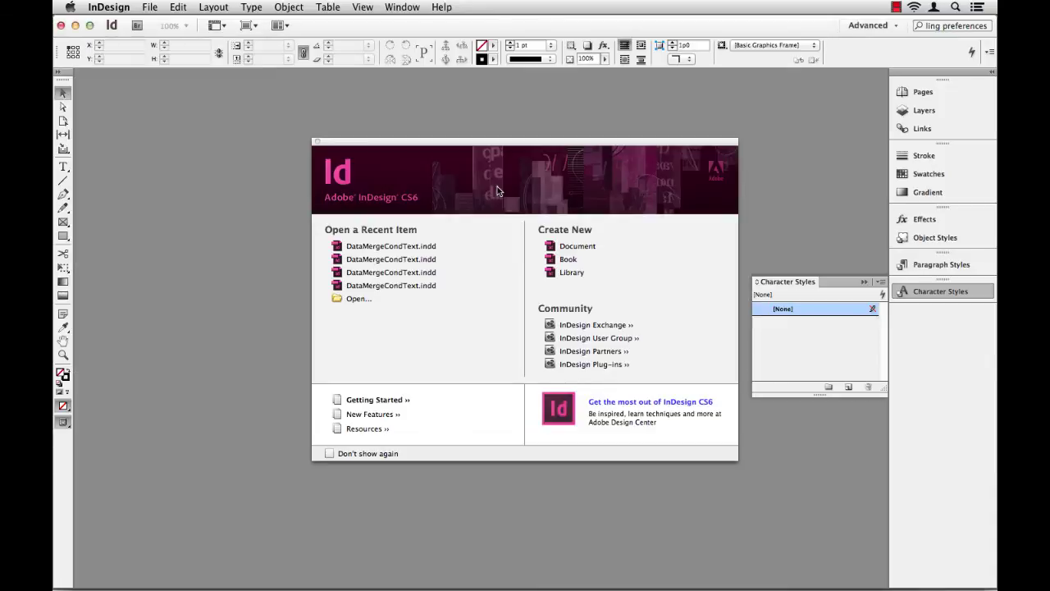
pyautogui.click(573, 251)
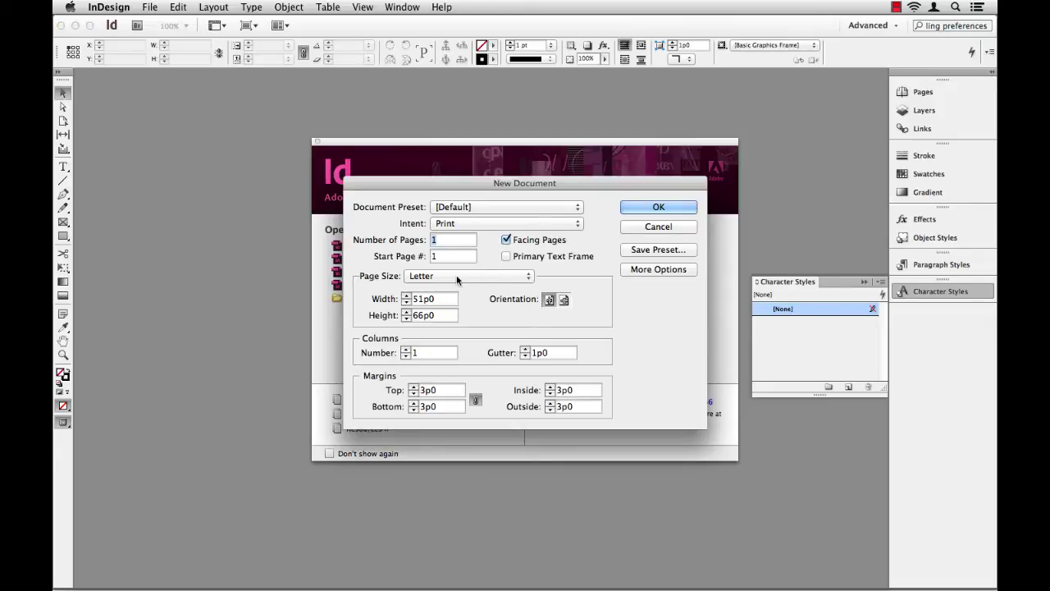
pyautogui.click(645, 206)
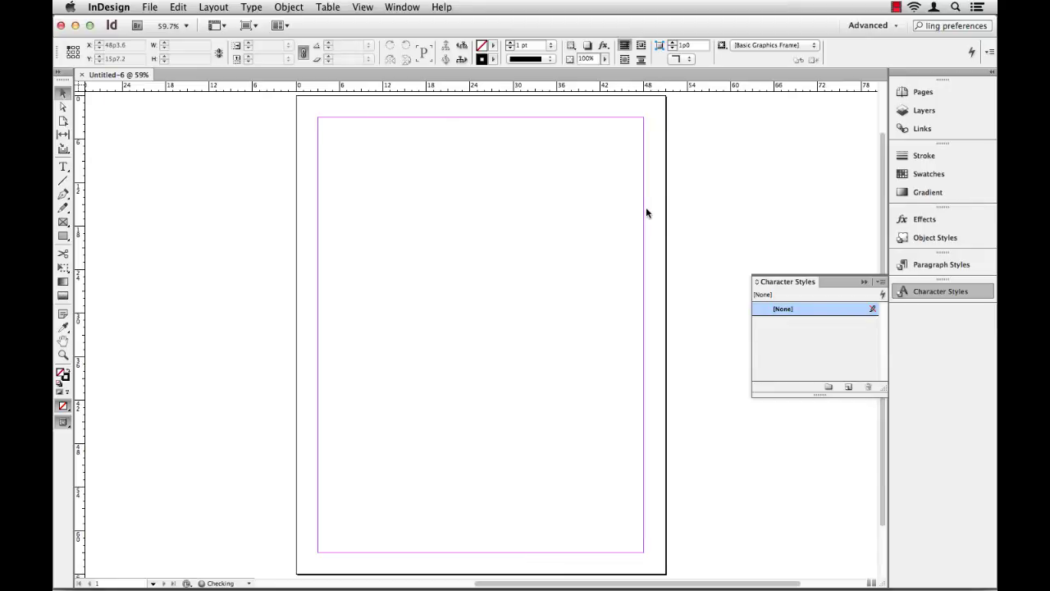
# Show the document's pages and start placing INDFundChp2.doc from the Desktop with Show Import Options enabled.
pyautogui.click(917, 93)
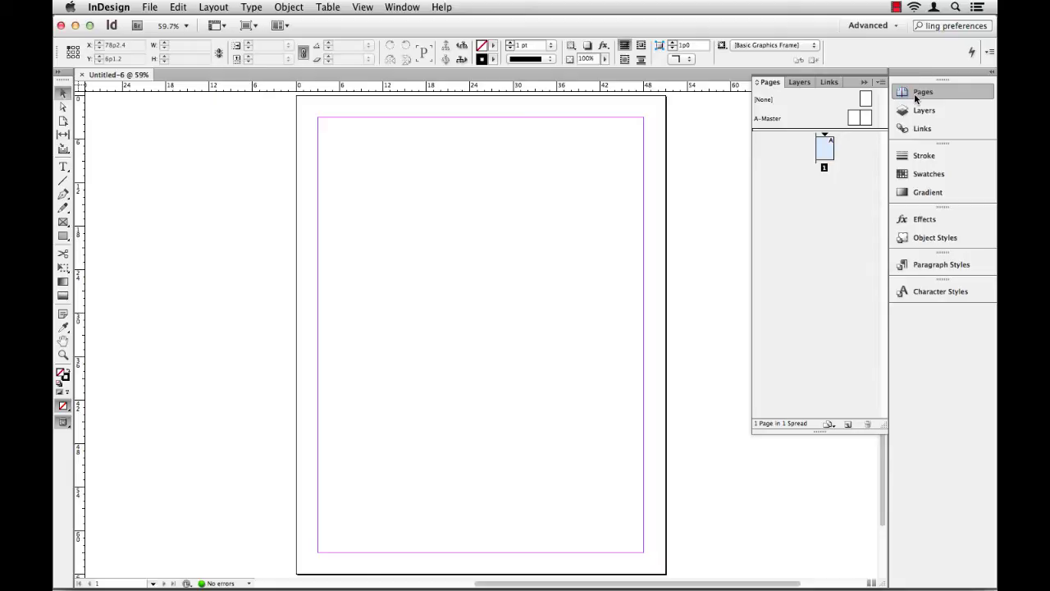
pyautogui.click(149, 7)
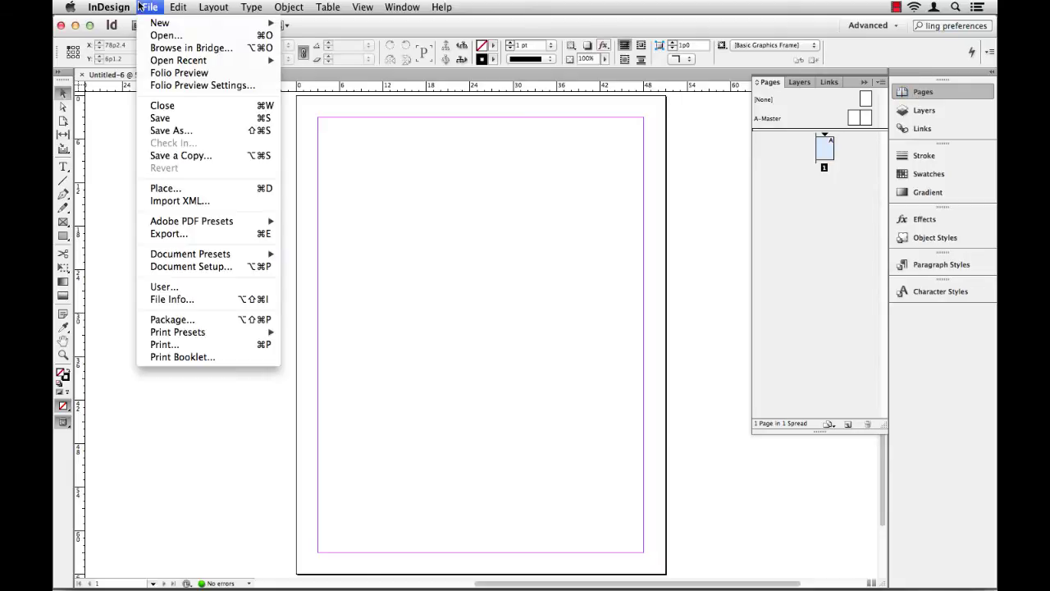
pyautogui.click(191, 190)
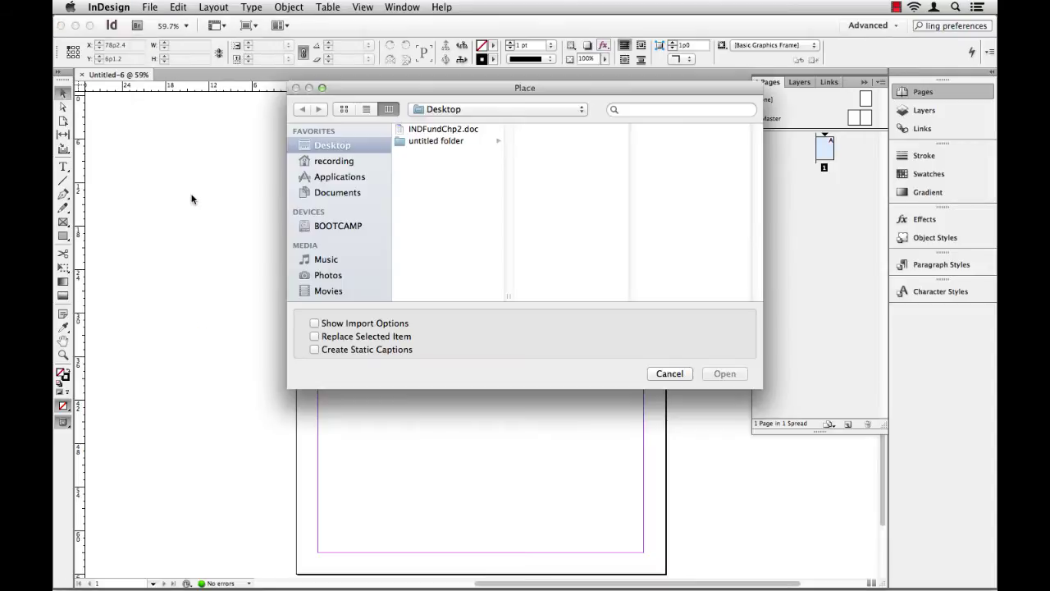
pyautogui.click(426, 130)
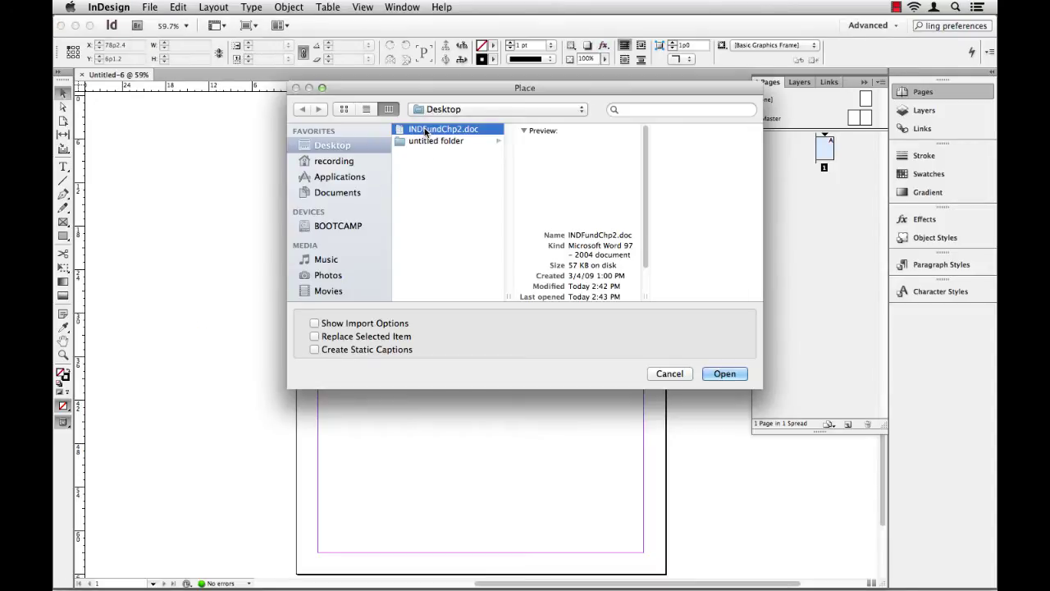
pyautogui.click(350, 325)
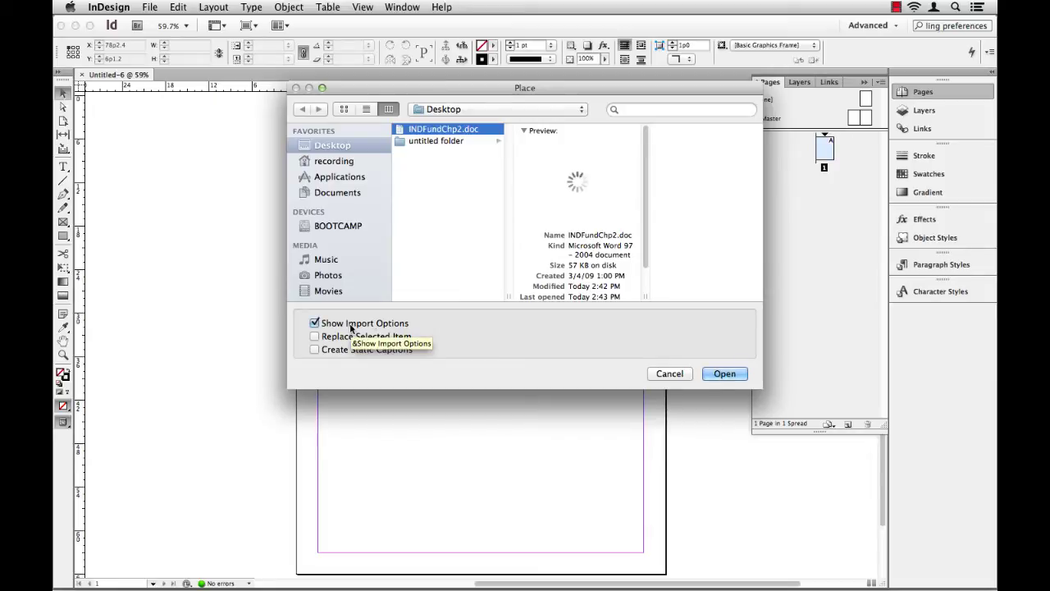
pyautogui.click(718, 373)
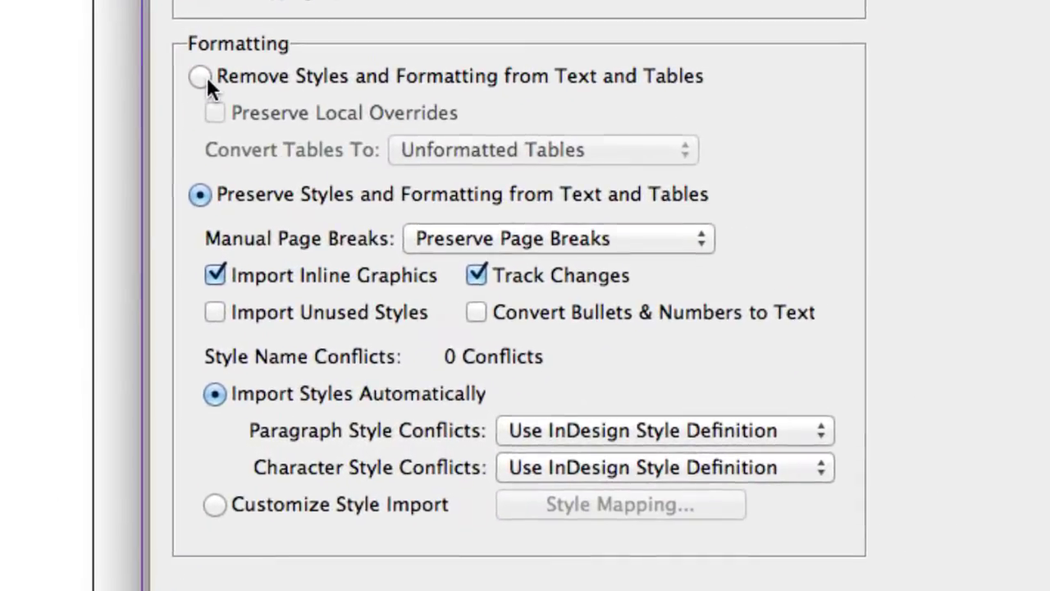
# Try removing styles and formatting with Preserve Local Overrides enabled, and switch back to preserving styles and formatting from text and tables.
pyautogui.click(200, 77)
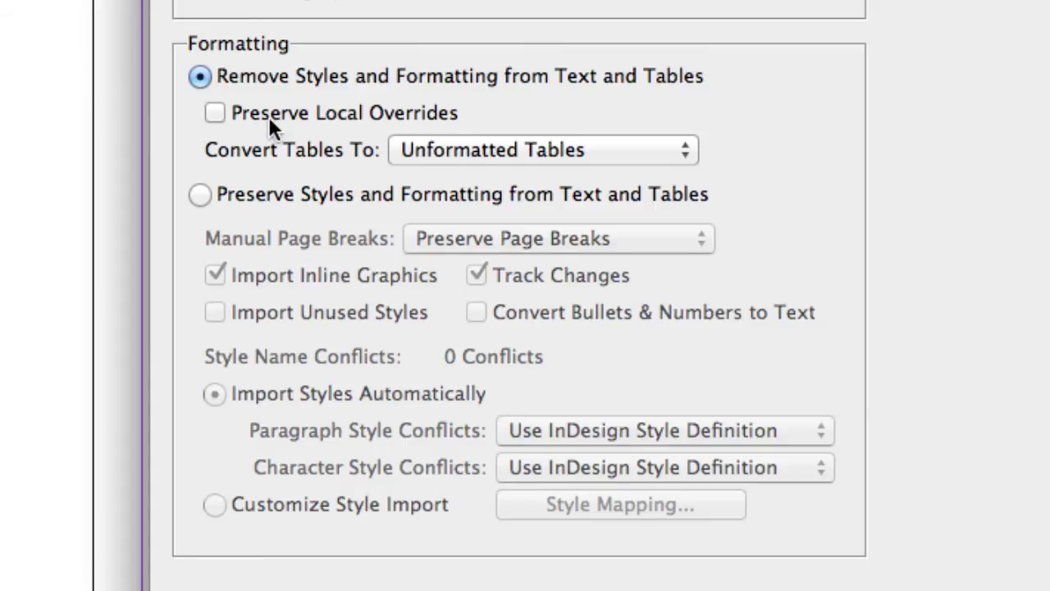
pyautogui.click(370, 114)
pyautogui.click(299, 197)
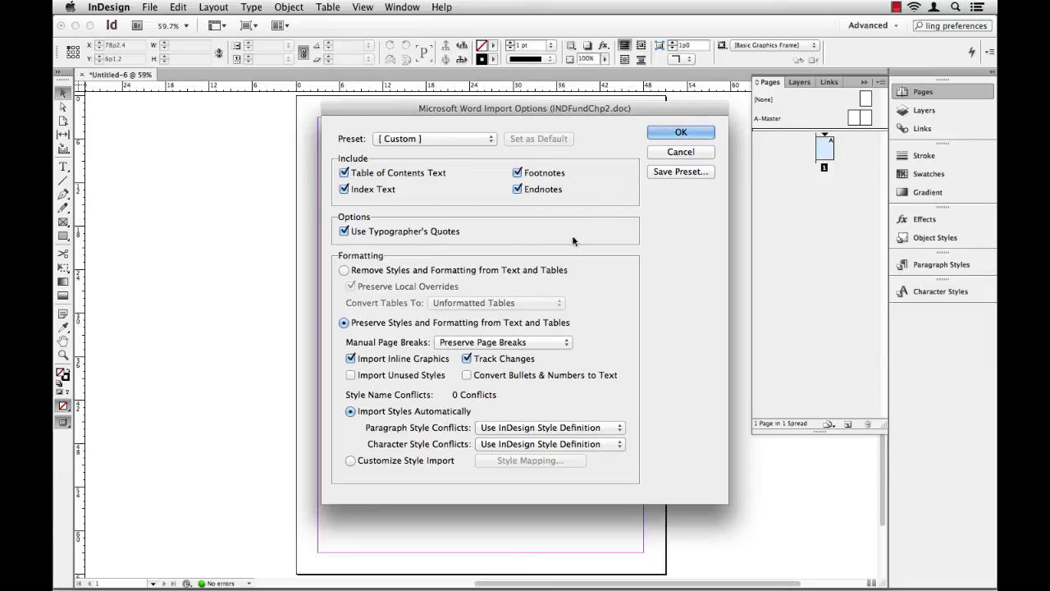
# Accept the Word import options and autoflow the text from the top margin of page 1 onto automatically added pages.
pyautogui.click(677, 133)
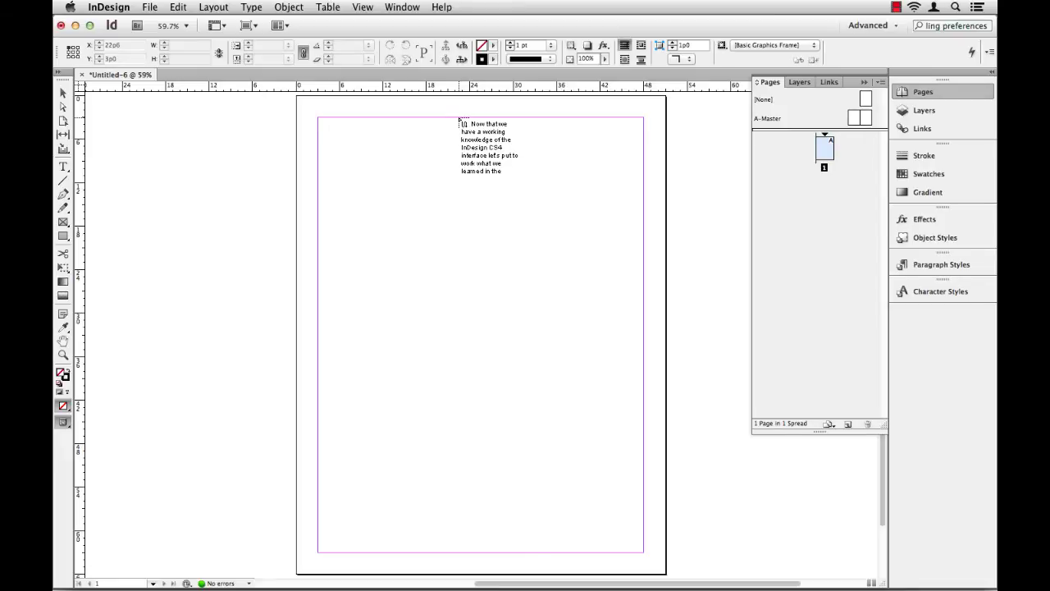
pyautogui.keyDown('shift'); pyautogui.click(458, 117); pyautogui.keyUp('shift')
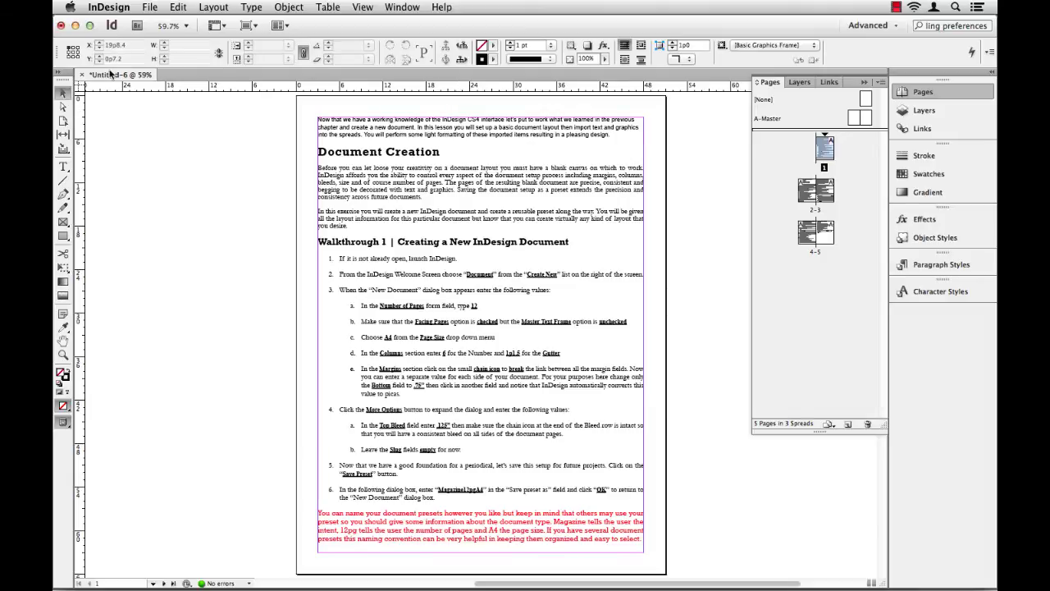
# Close the current document without saving and open the recent file DataMergeCondText.indd, leaving its missing links unresolved.
pyautogui.click(81, 74)
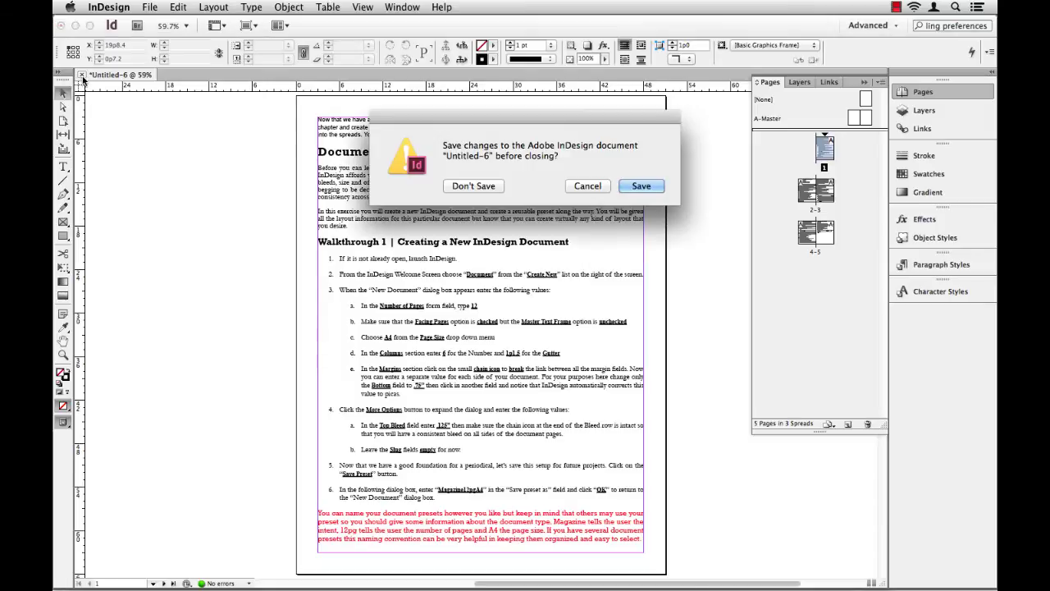
pyautogui.click(460, 190)
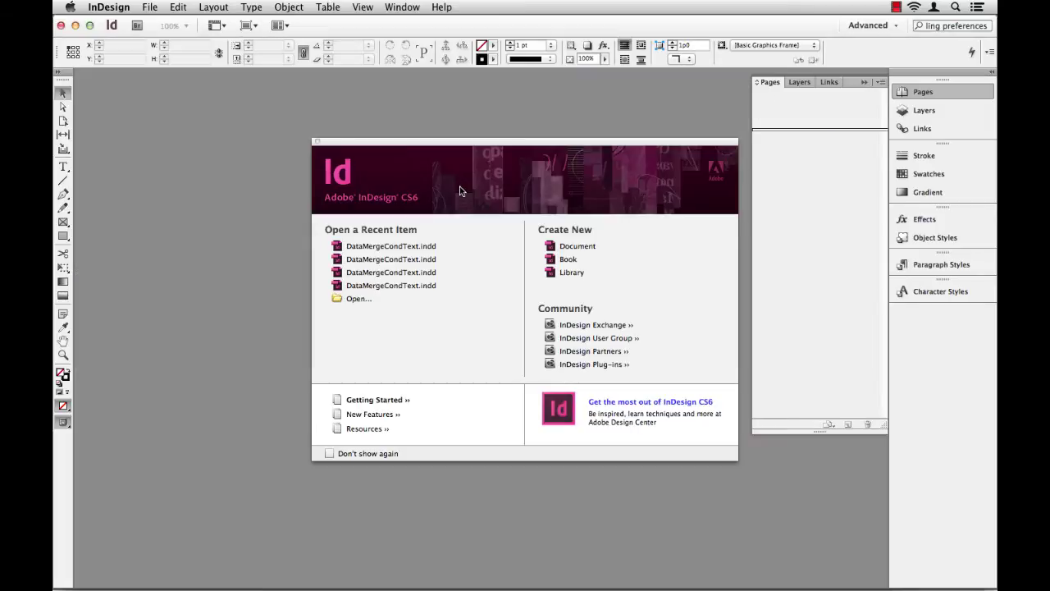
pyautogui.click(402, 247)
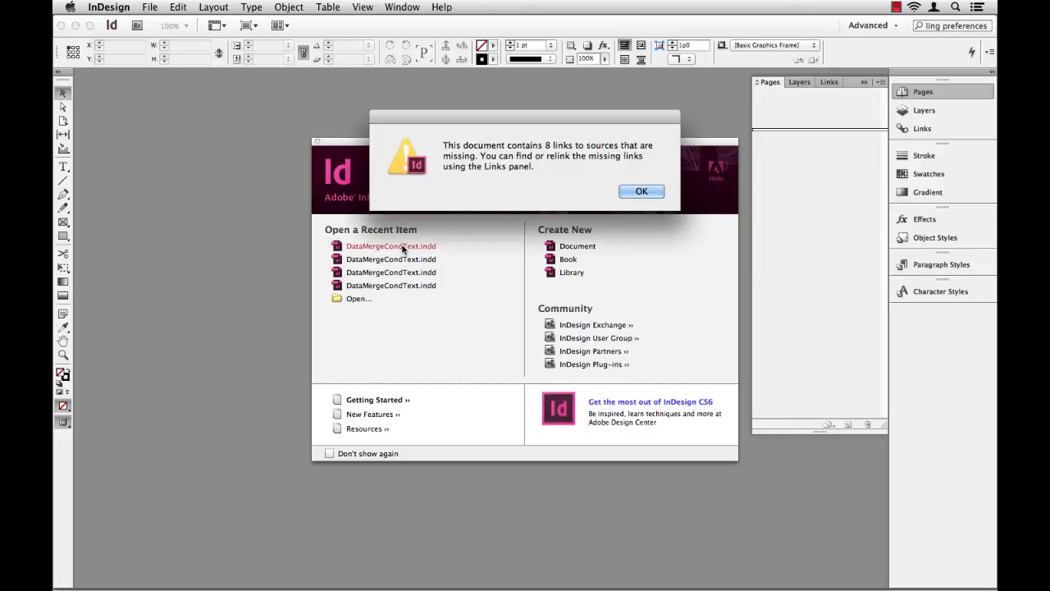
pyautogui.click(642, 192)
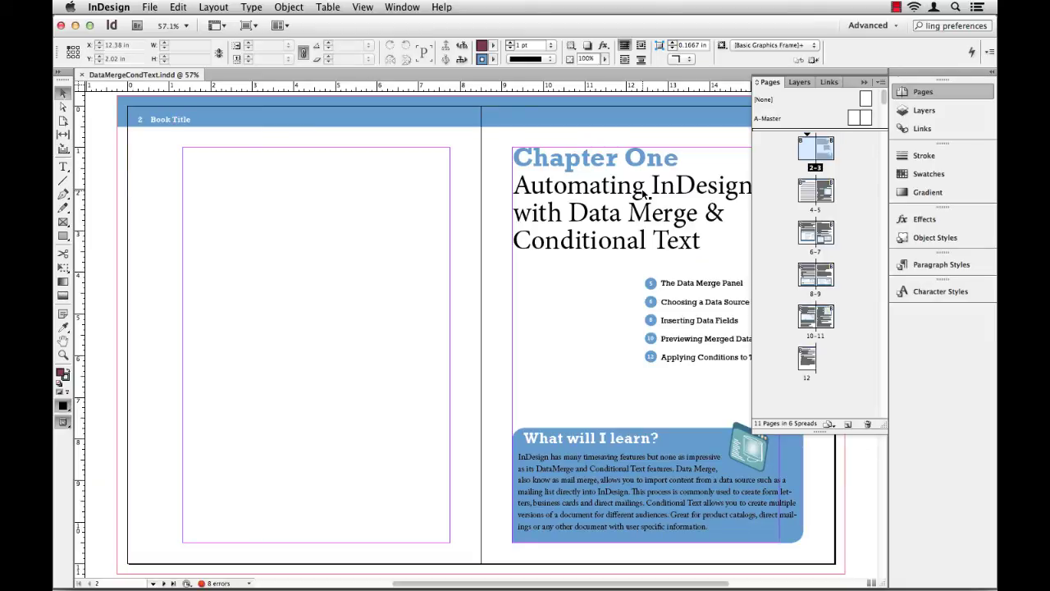
# Review the paragraph and character styles already defined in DataMergeCondText.indd.
pyautogui.click(941, 265)
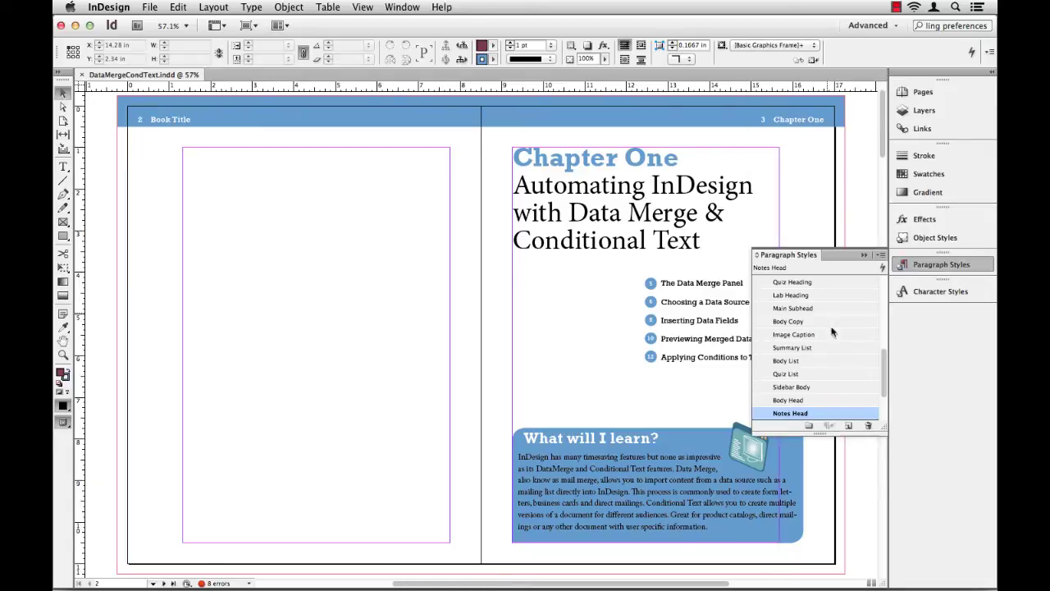
pyautogui.click(934, 295)
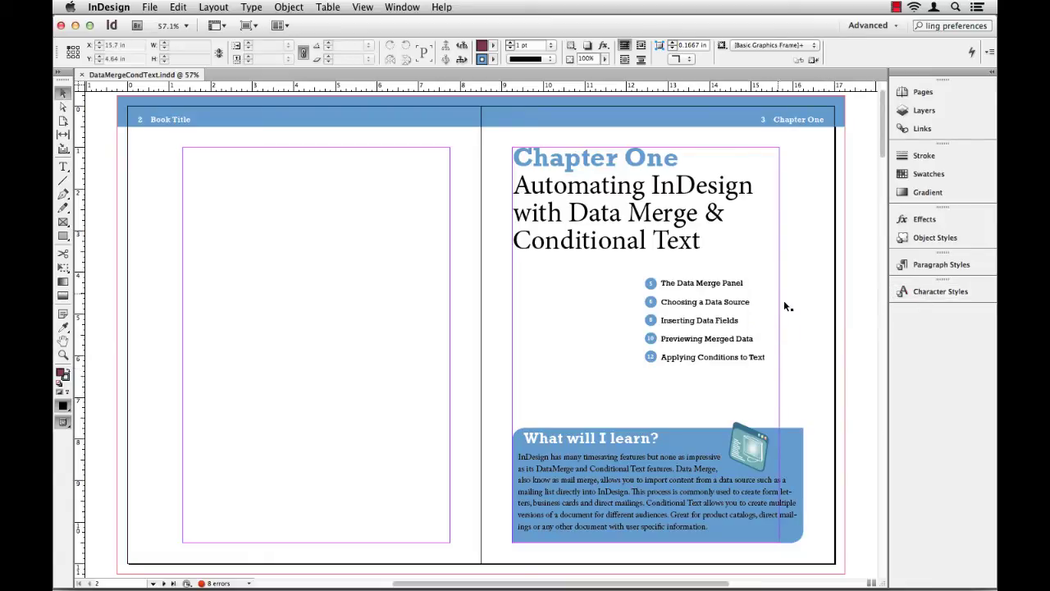
# Go to page 12 and add a new blank page after it to complete the spread.
pyautogui.click(923, 92)
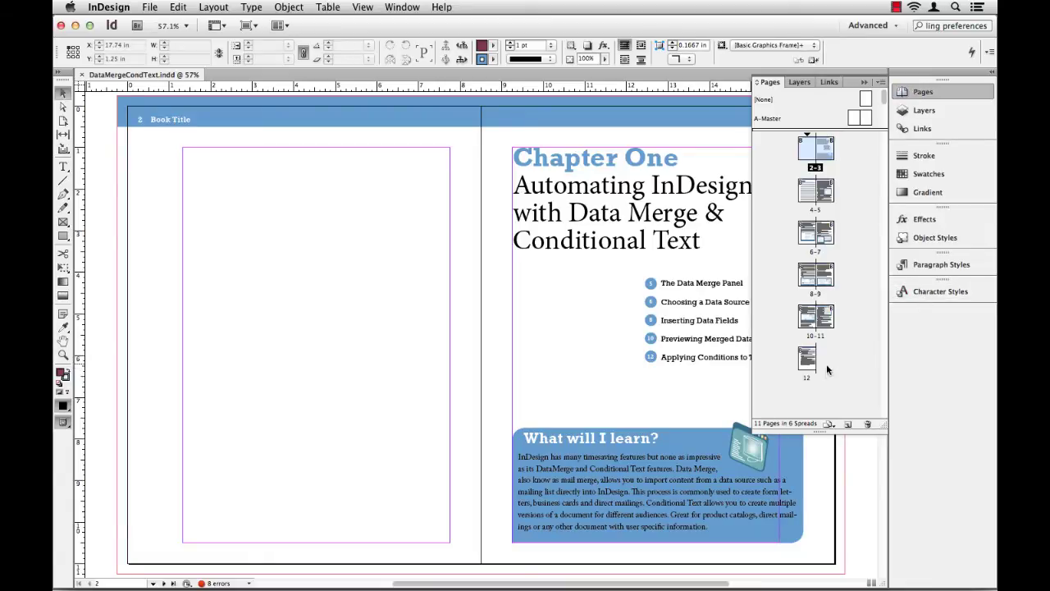
pyautogui.doubleClick(808, 359)
pyautogui.click(848, 422)
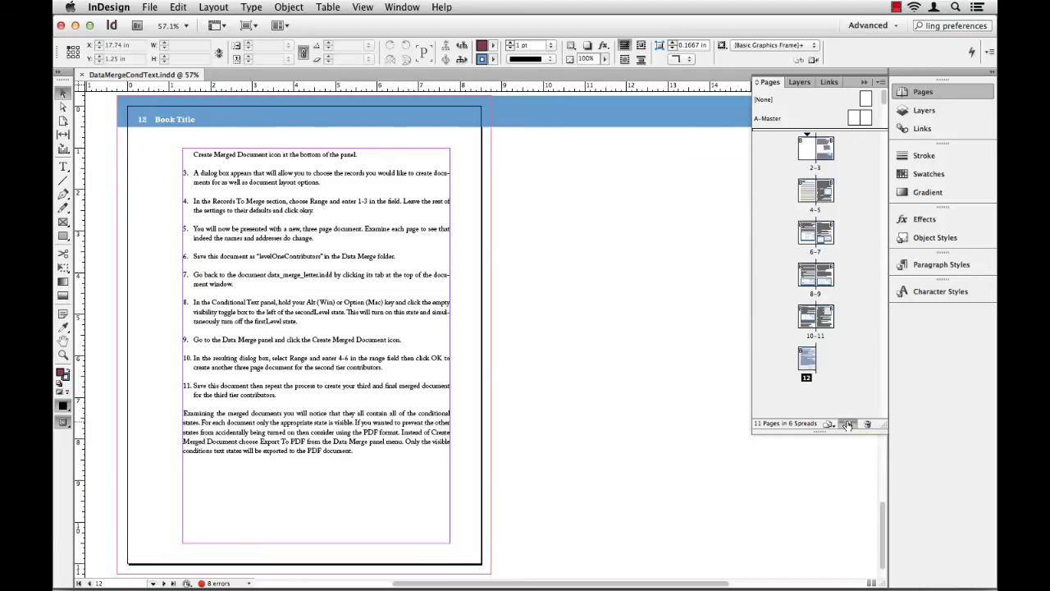
pyautogui.click(925, 92)
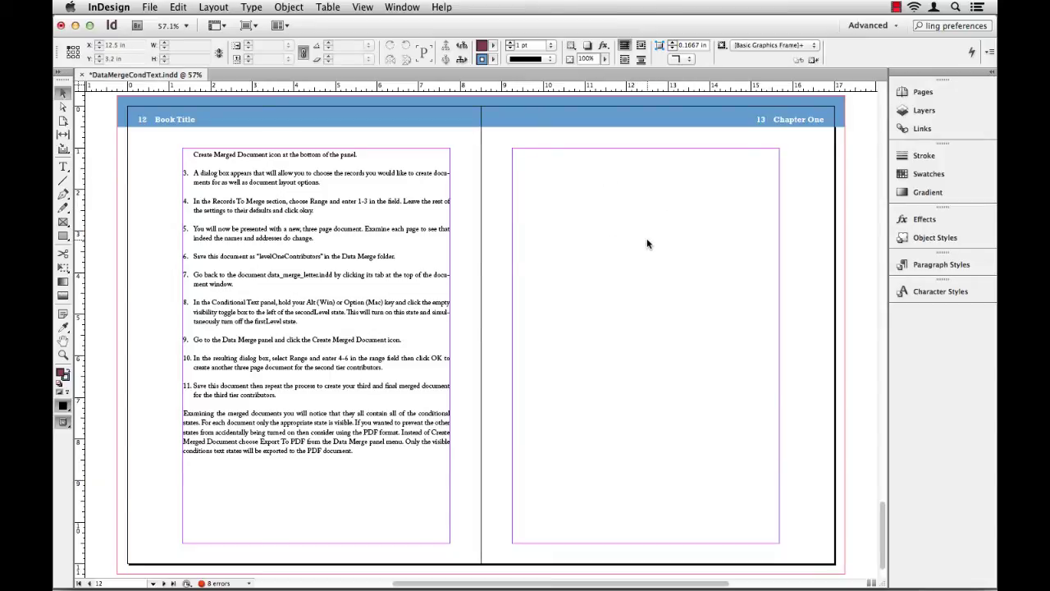
# Start placing INDFundChp2.doc from the Desktop into this document with its import options shown.
pyautogui.click(150, 8)
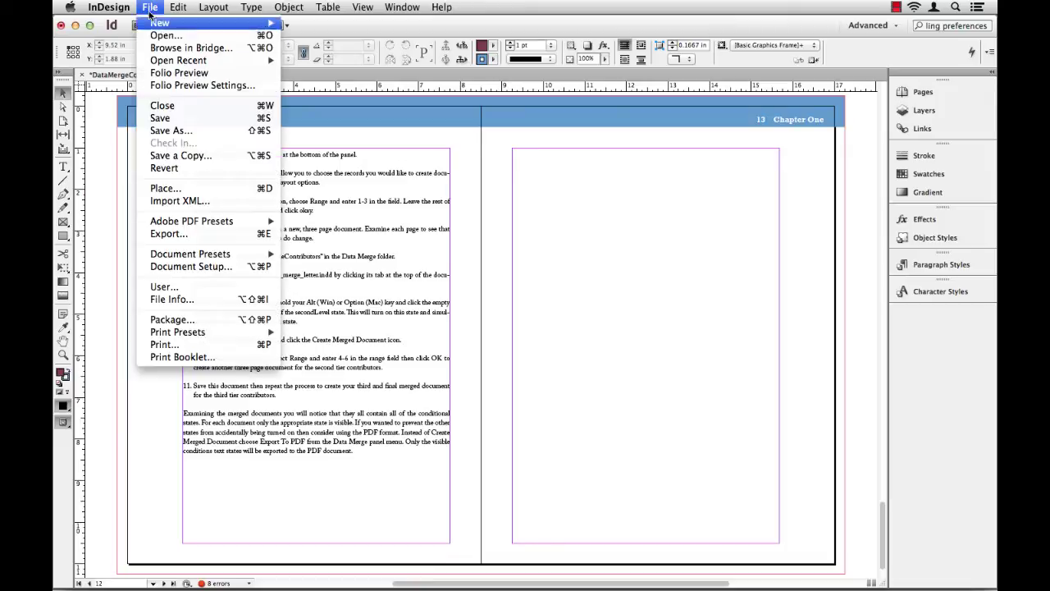
pyautogui.click(164, 189)
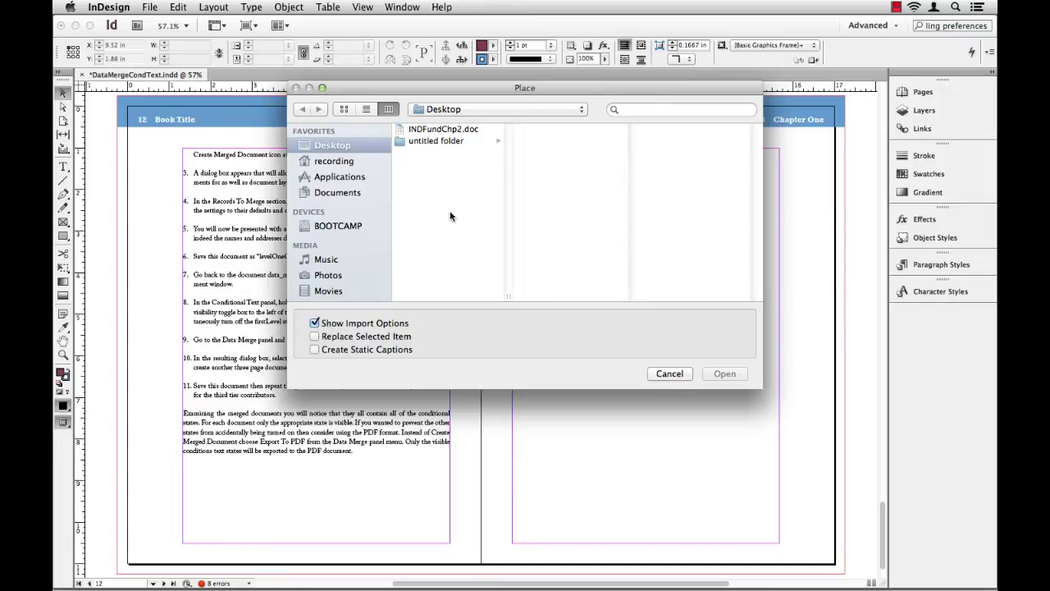
pyautogui.click(432, 129)
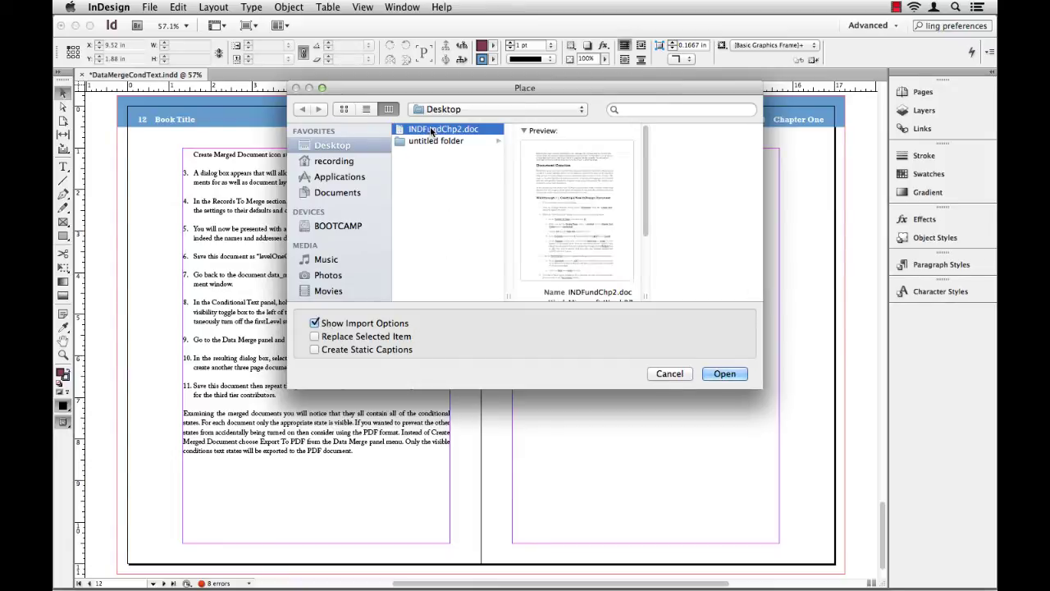
pyautogui.click(717, 373)
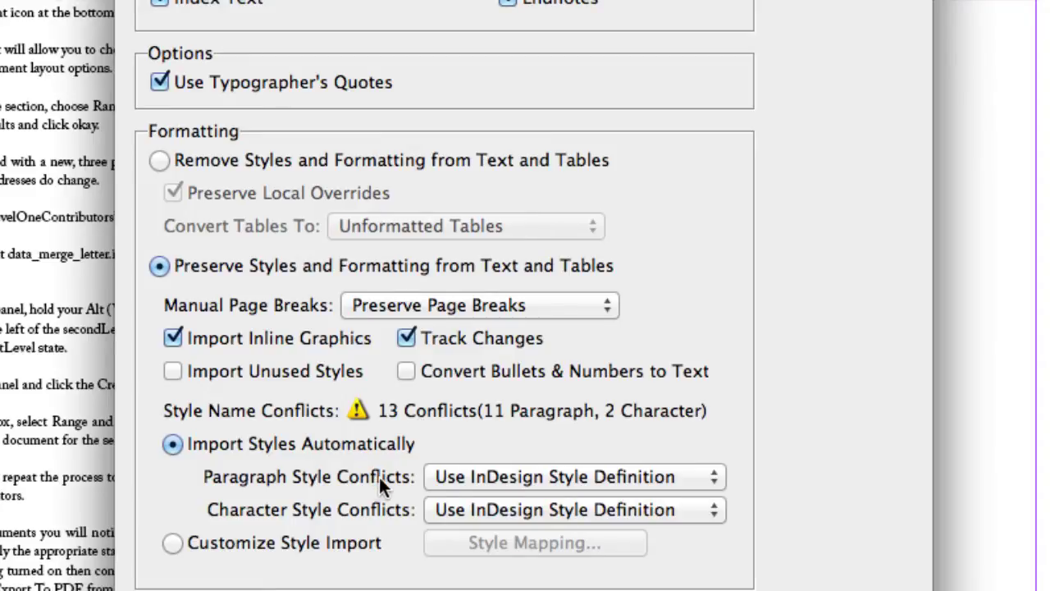
# Examine the available ways to resolve paragraph style conflicts, keeping Use InDesign Style Definition.
pyautogui.click(588, 480)
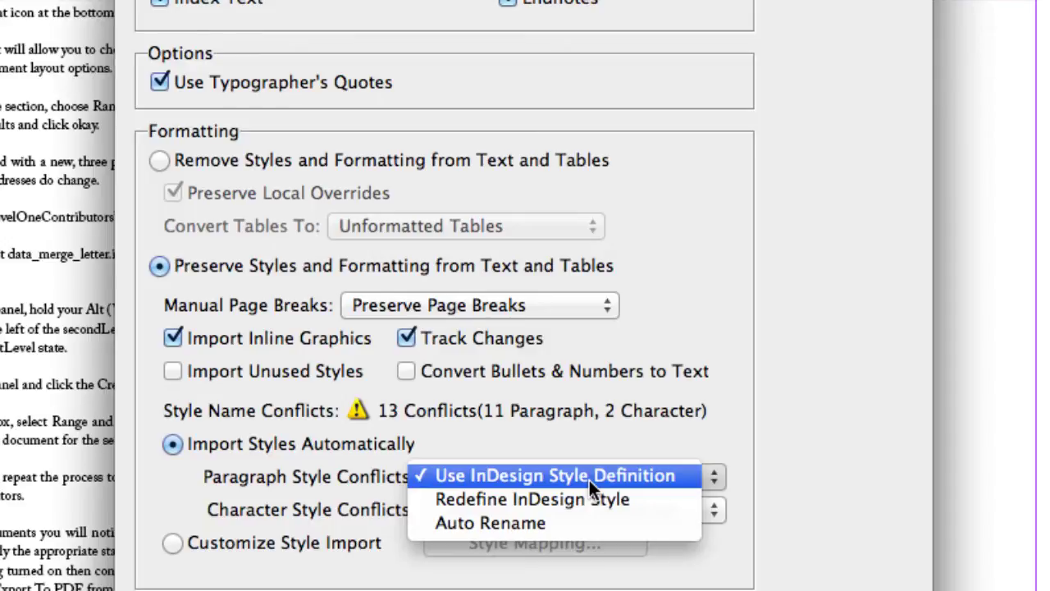
pyautogui.click(589, 480)
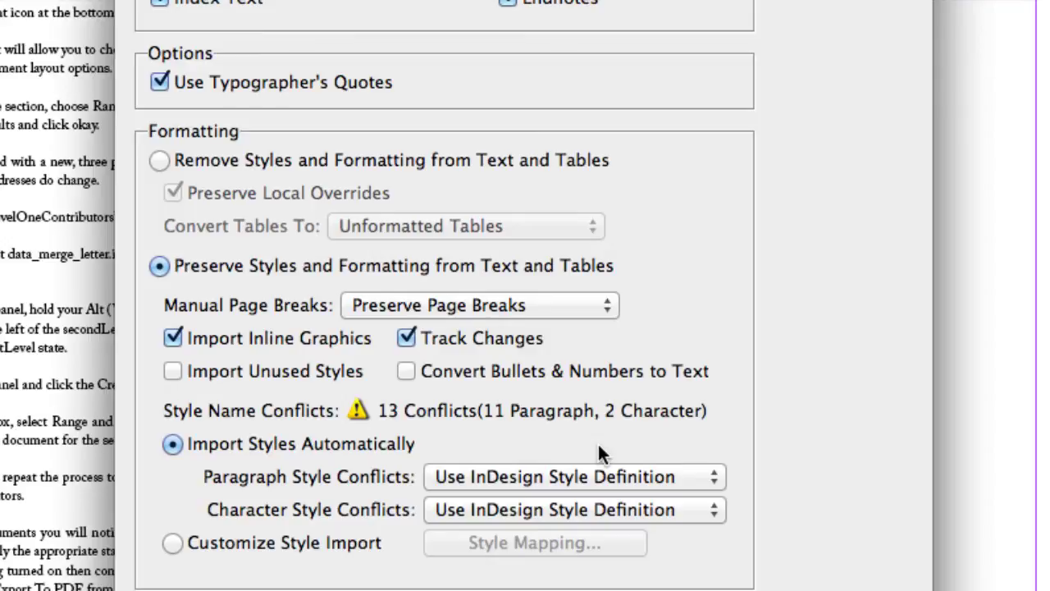
# Switch to customized style import and map the Word style Normal to the InDesign paragraph style Body Copy.
pyautogui.click(197, 550)
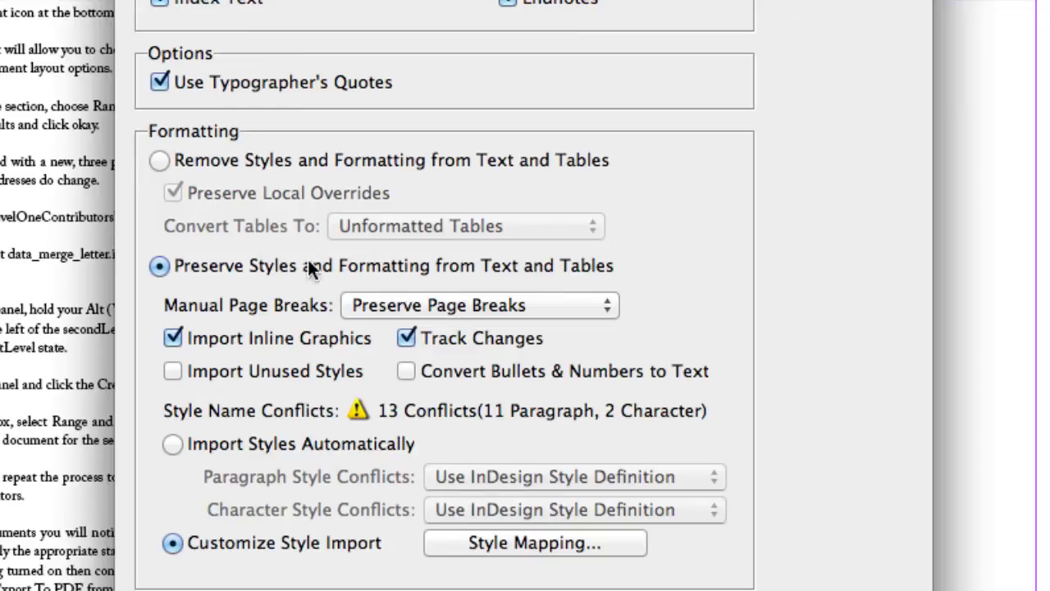
pyautogui.click(555, 548)
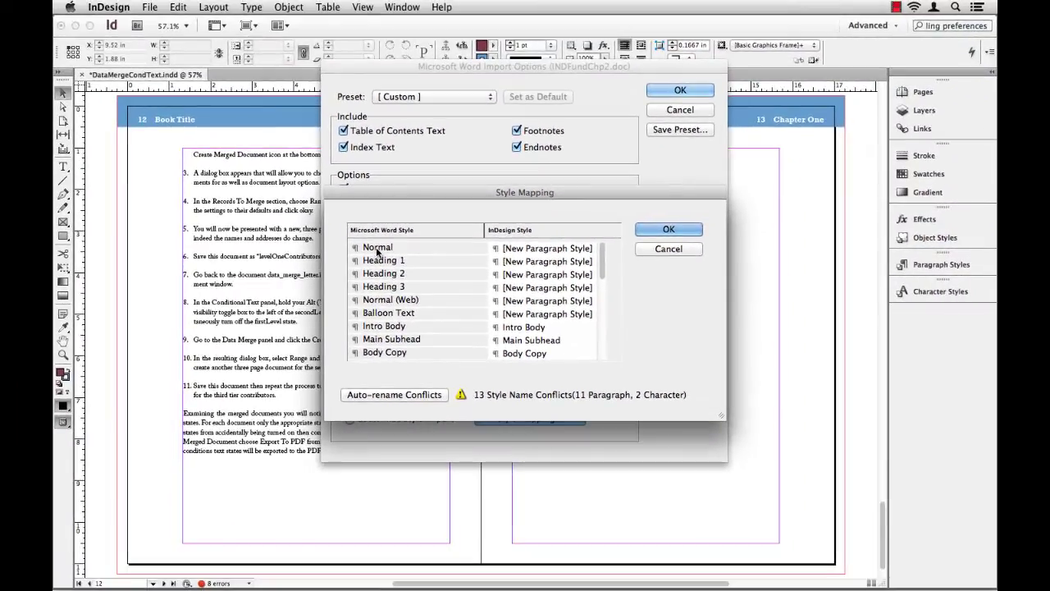
pyautogui.click(520, 248)
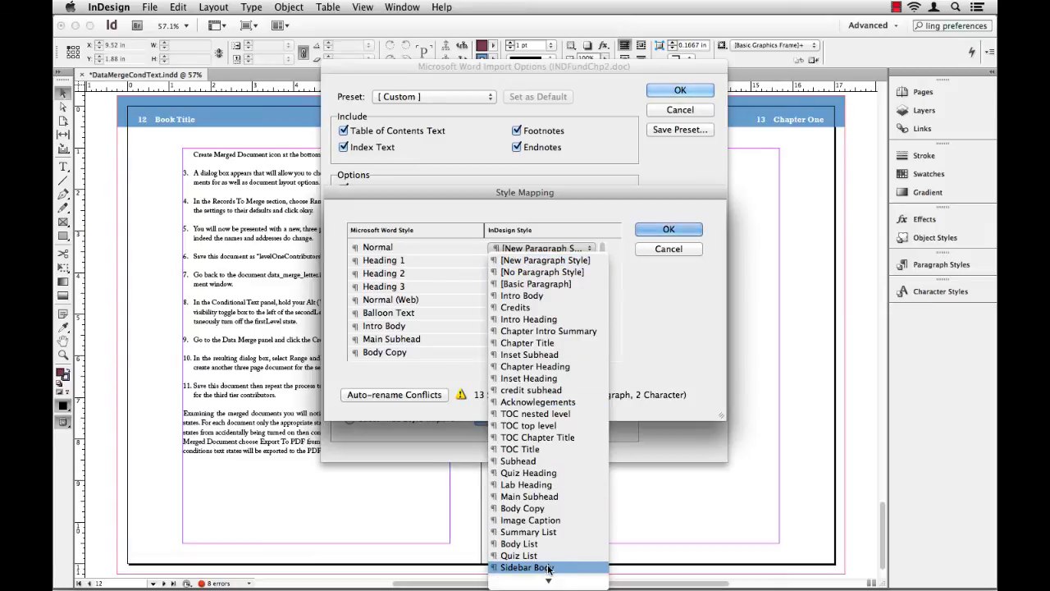
pyautogui.click(532, 508)
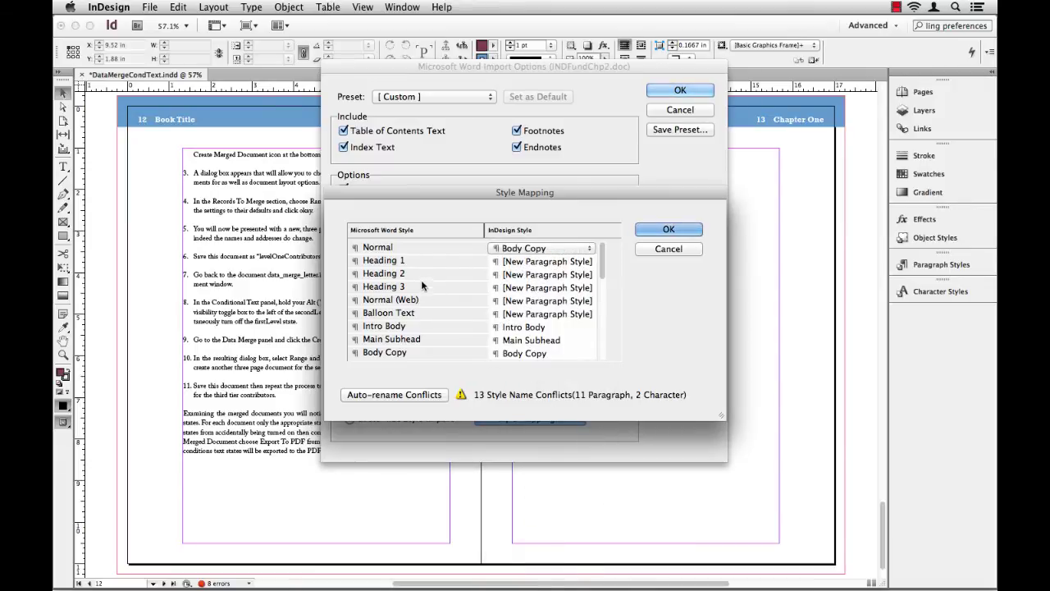
# Map the Word styles Heading 1 to Main Subhead and Heading 2 to Subhead, keeping [New Paragraph Style] for Heading 3.
pyautogui.click(521, 262)
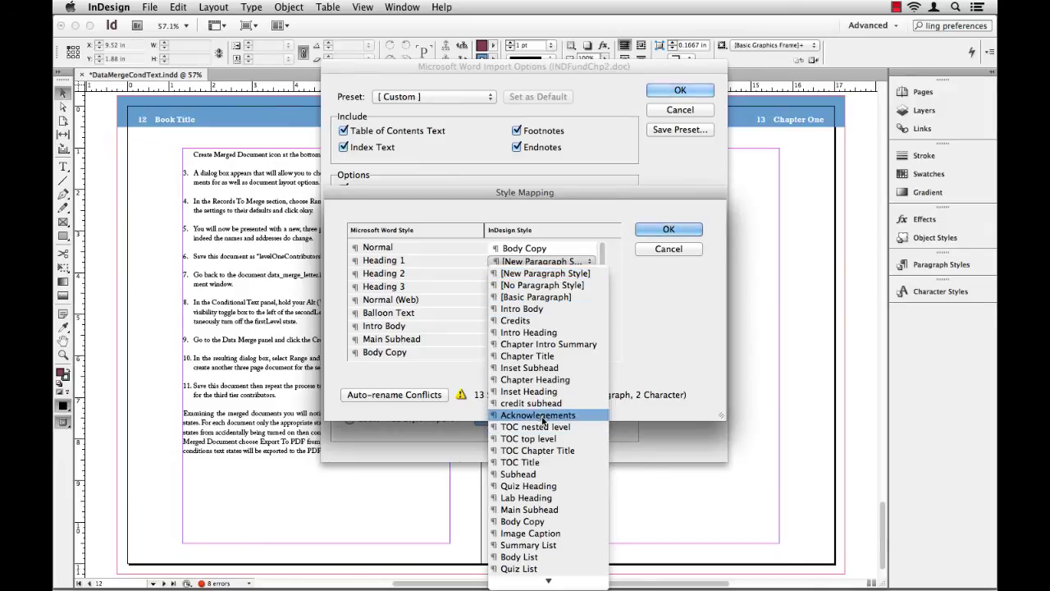
pyautogui.click(545, 510)
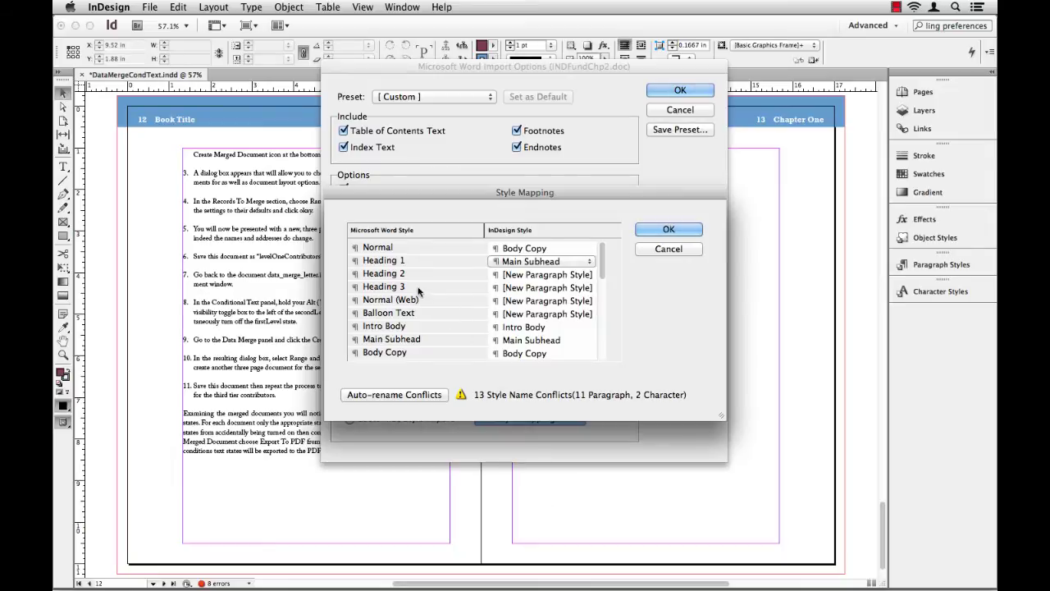
pyautogui.click(518, 275)
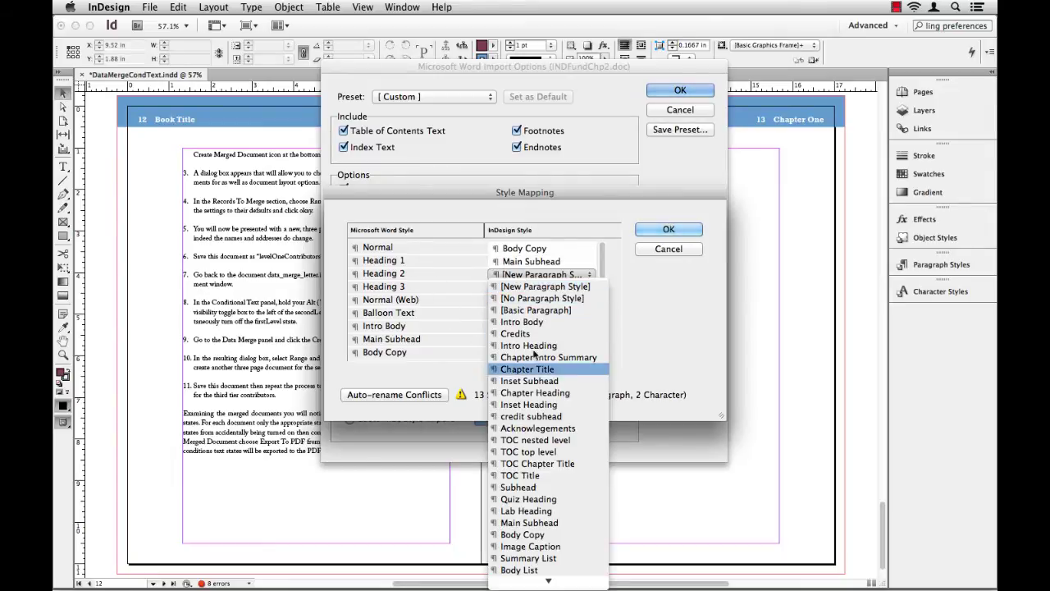
pyautogui.click(518, 487)
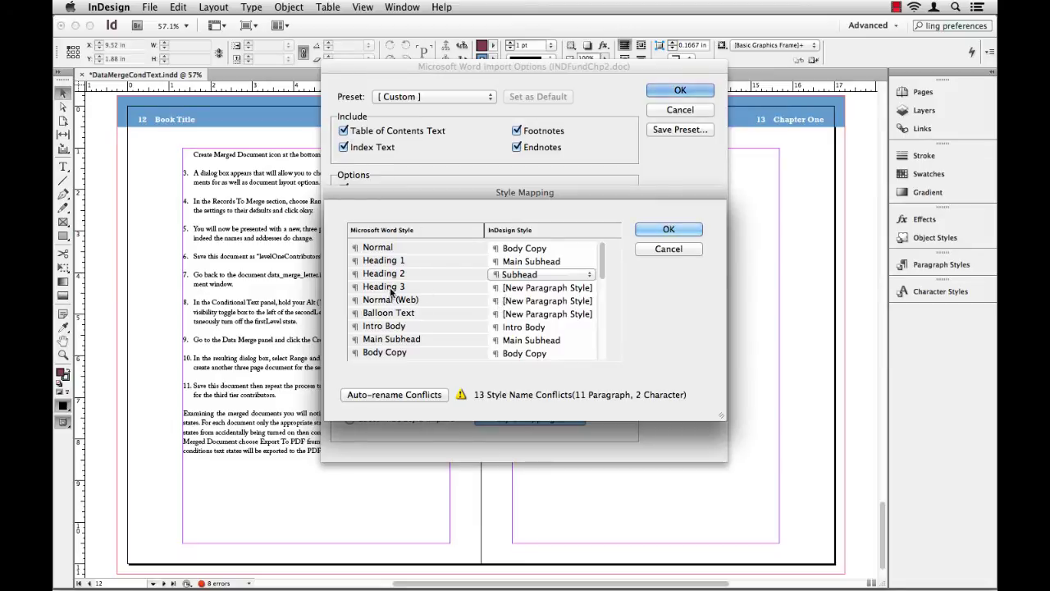
pyautogui.click(531, 289)
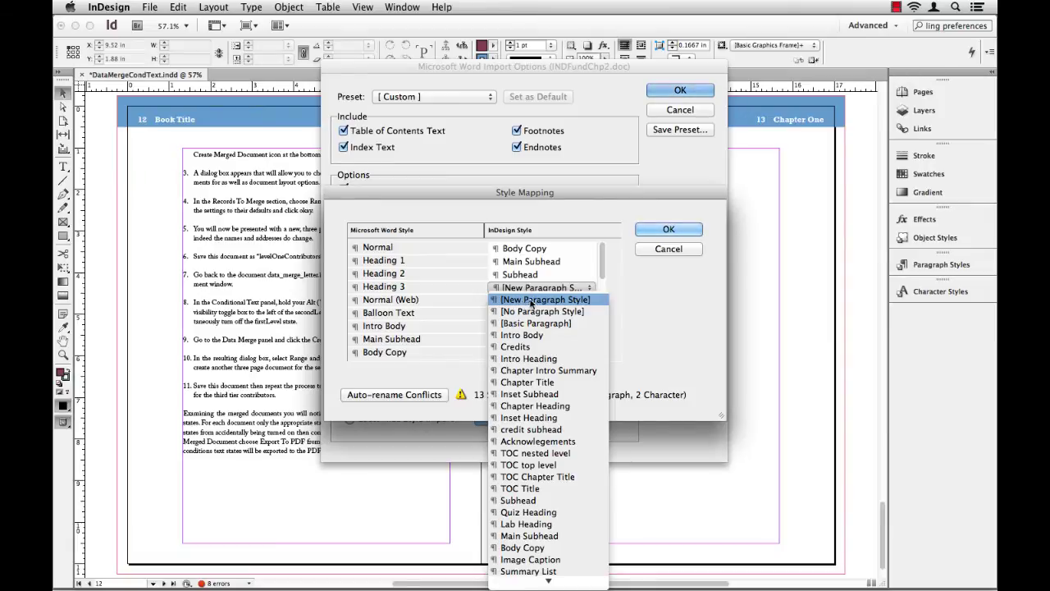
pyautogui.click(574, 301)
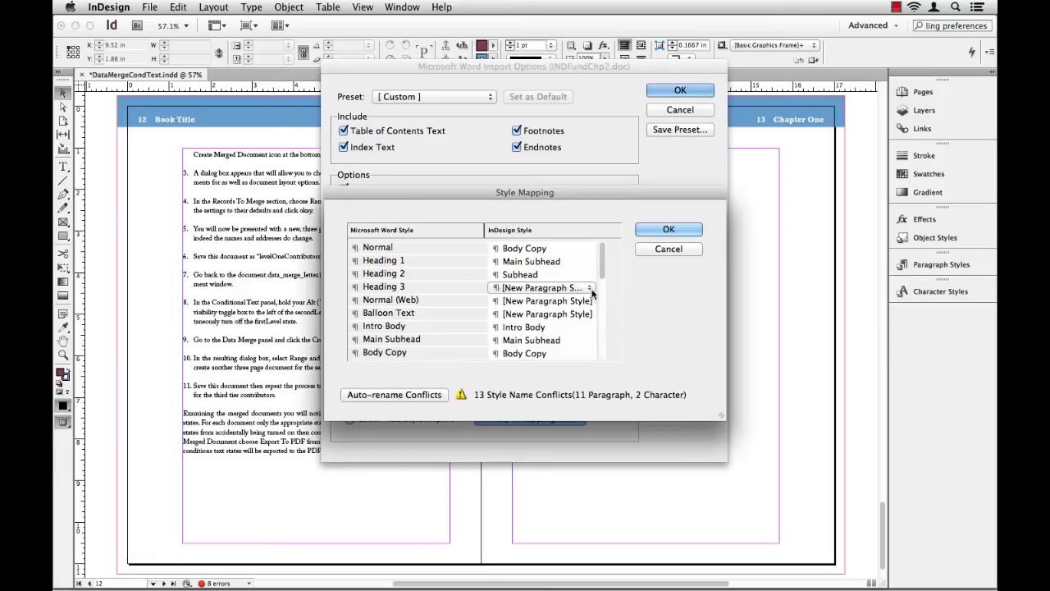
# Map the Word paragraph style body to the InDesign paragraph style Body Copy.
pyautogui.moveTo(600, 264); pyautogui.dragTo(604, 284)
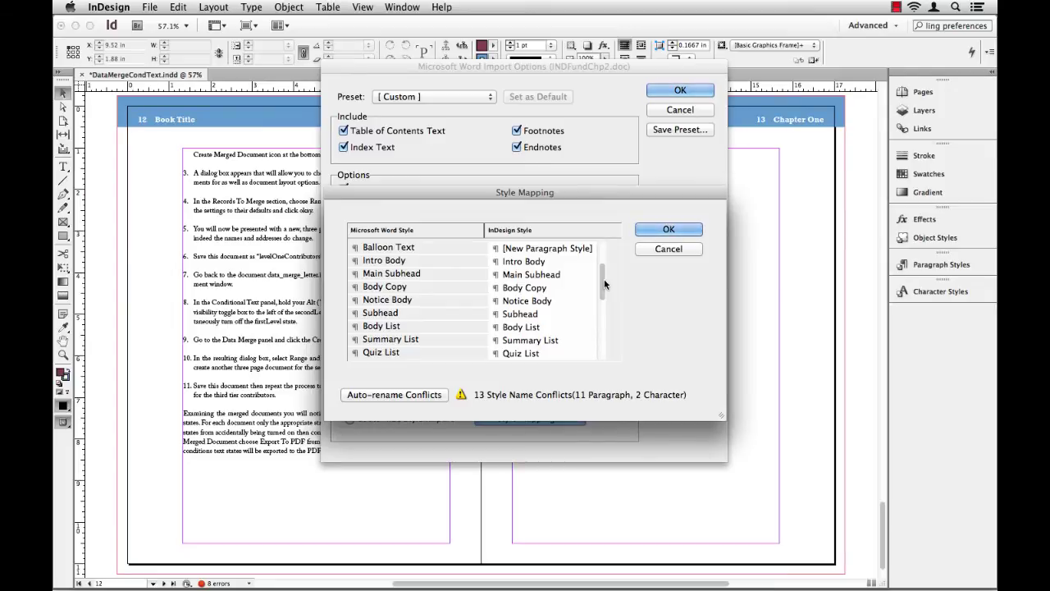
pyautogui.click(394, 315)
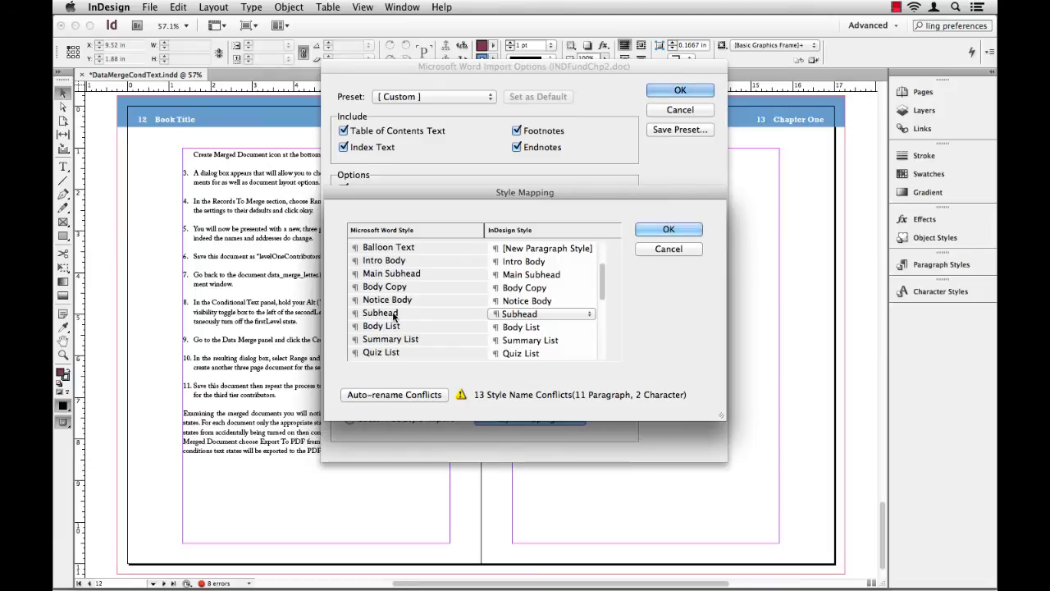
pyautogui.moveTo(600, 288); pyautogui.dragTo(604, 318)
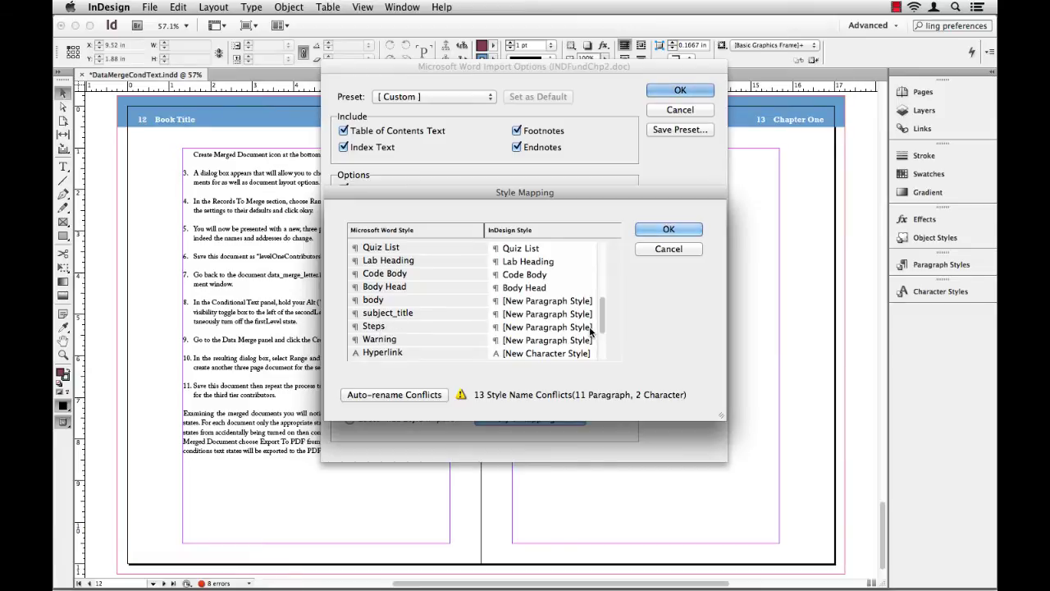
pyautogui.click(556, 302)
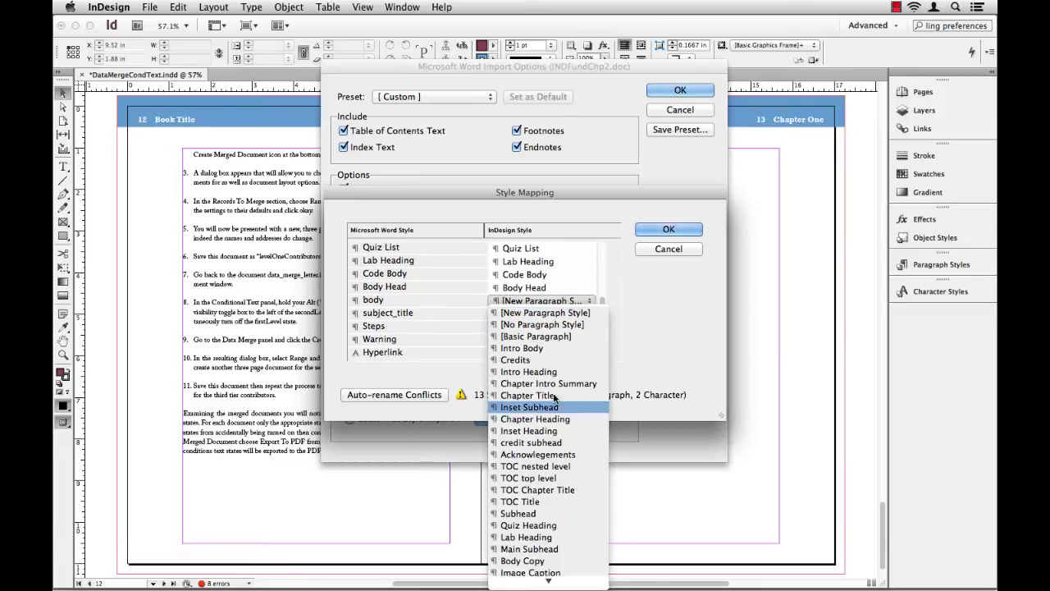
pyautogui.click(552, 561)
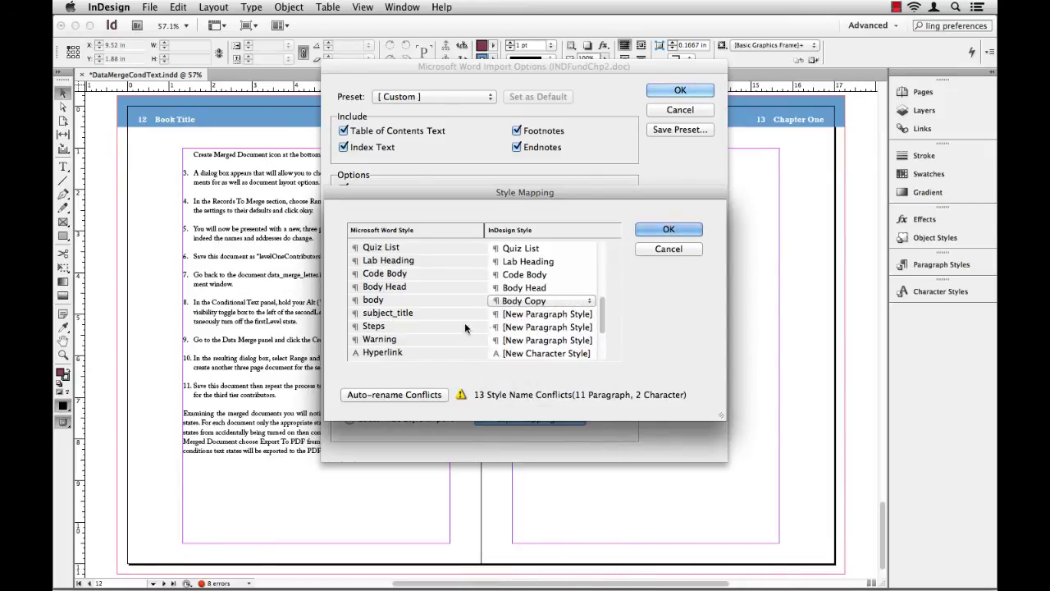
# Accept the style mapping and import options, and autoflow the Word text starting at the top margin of page 13.
pyautogui.moveTo(603, 324); pyautogui.dragTo(603, 341)
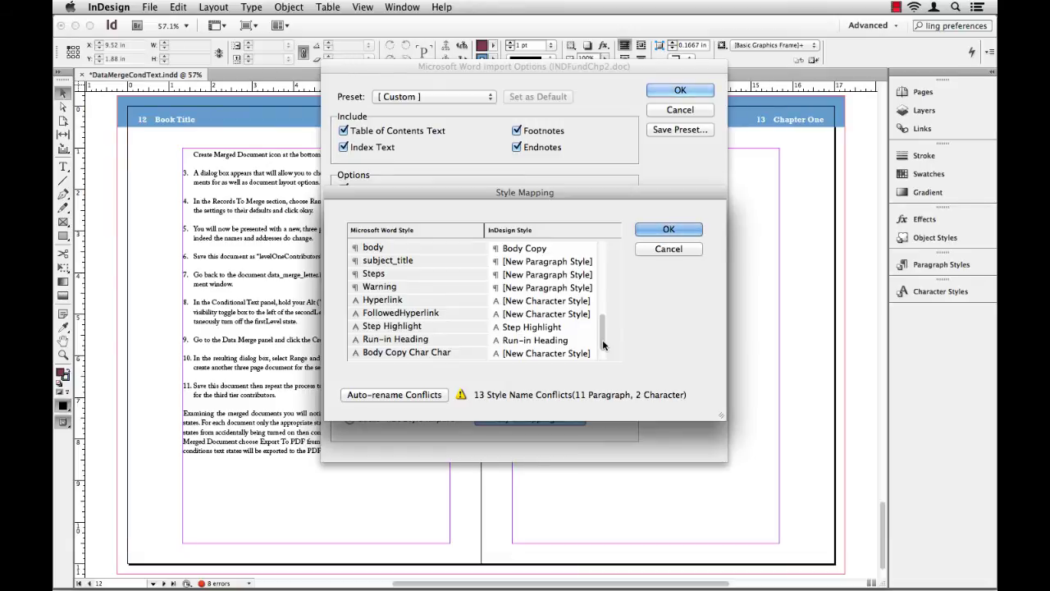
pyautogui.click(666, 229)
pyautogui.click(679, 90)
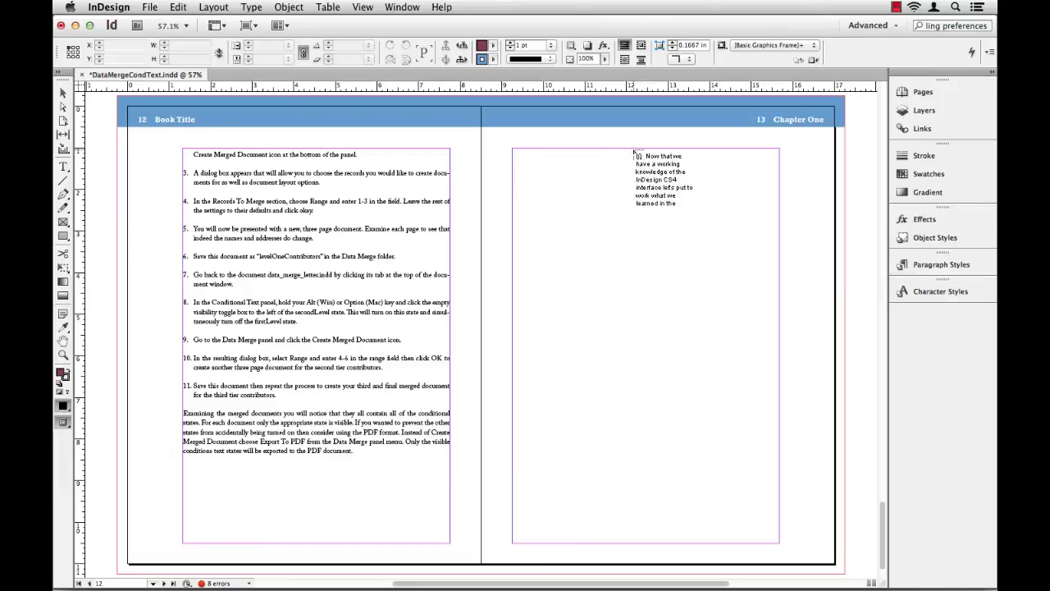
pyautogui.click(634, 151)
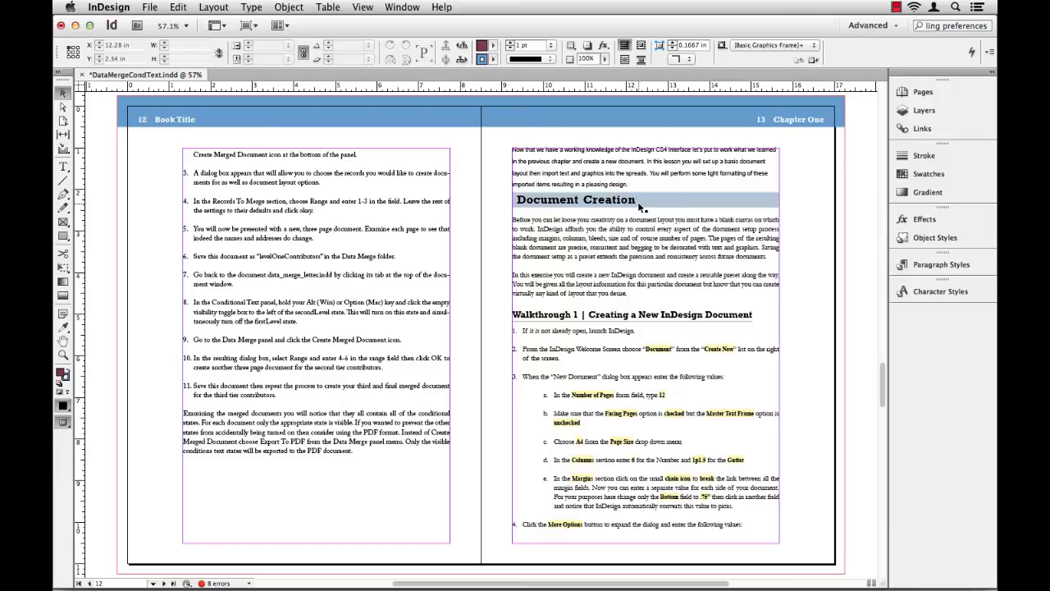
# Review the imported text across the spreads from page 12 to page 19 and on the pages themselves.
pyautogui.click(919, 92)
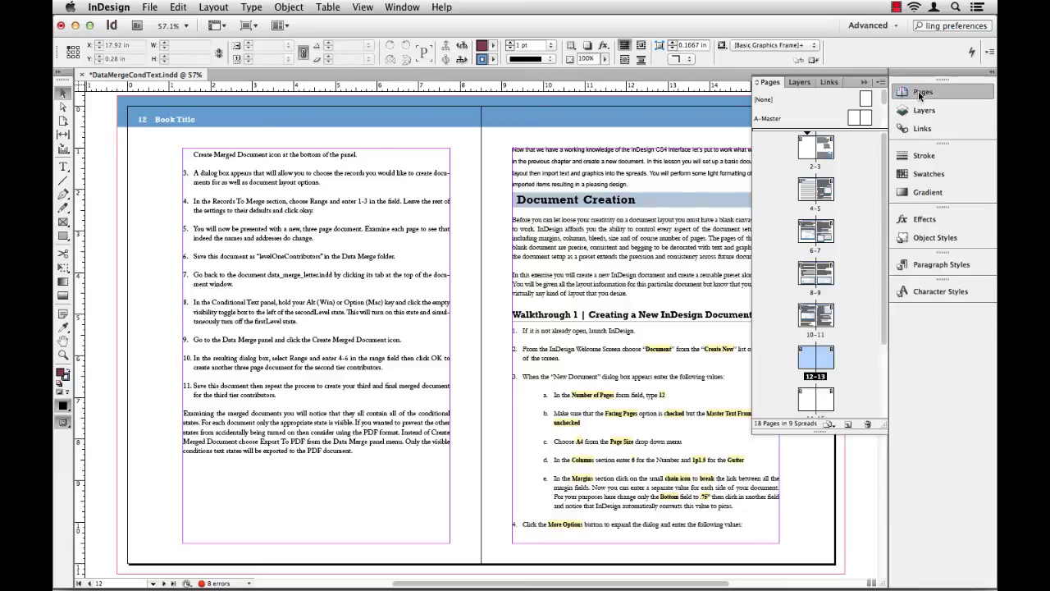
pyautogui.scroll(-3, 887, 303)
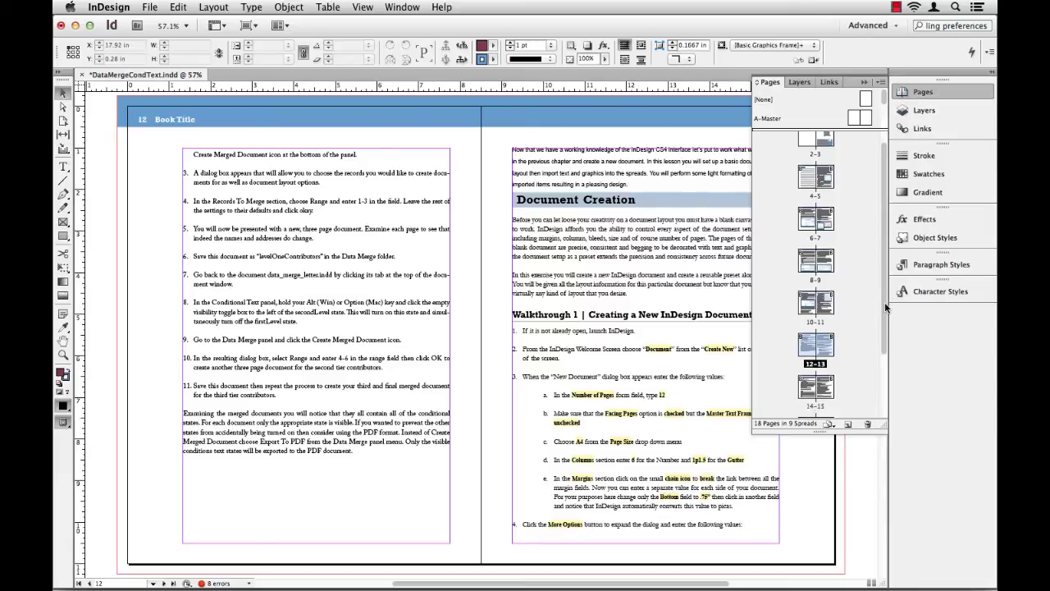
pyautogui.scroll(-2, 887, 333)
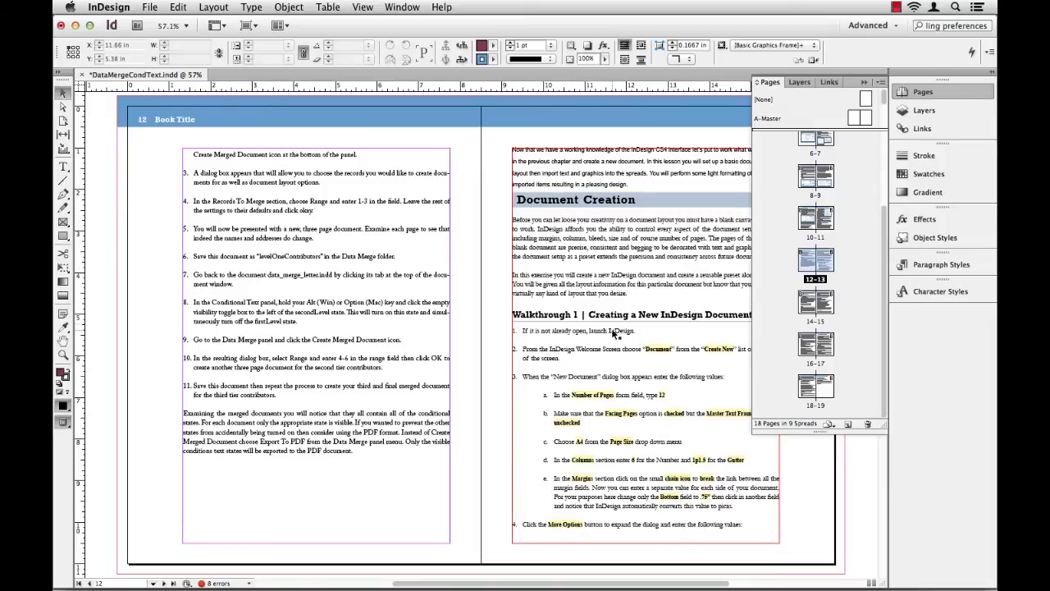
pyautogui.scroll(5, 532, 279)
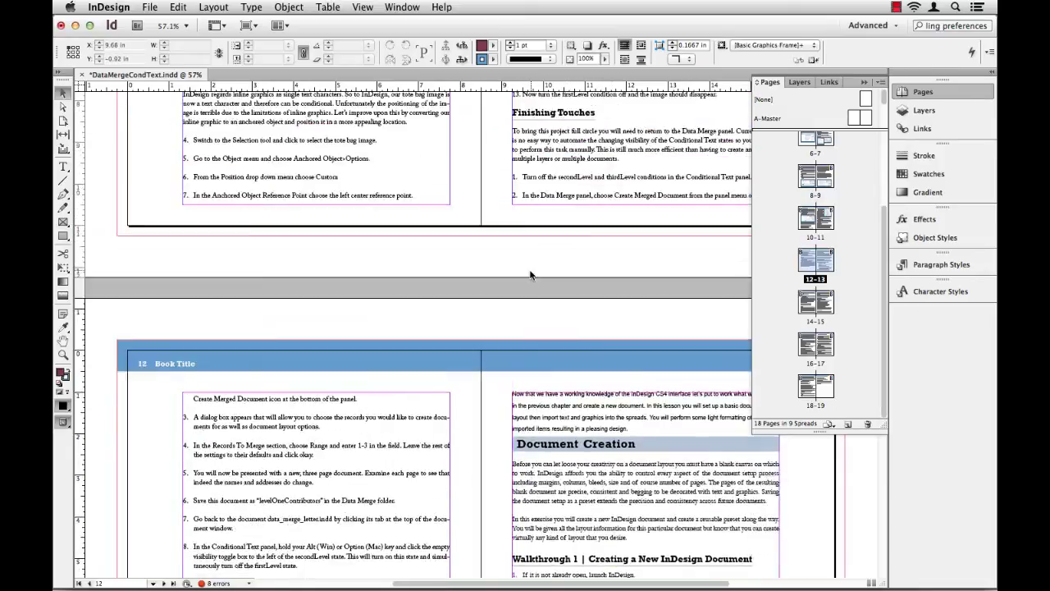
pyautogui.scroll(-10, 531, 271)
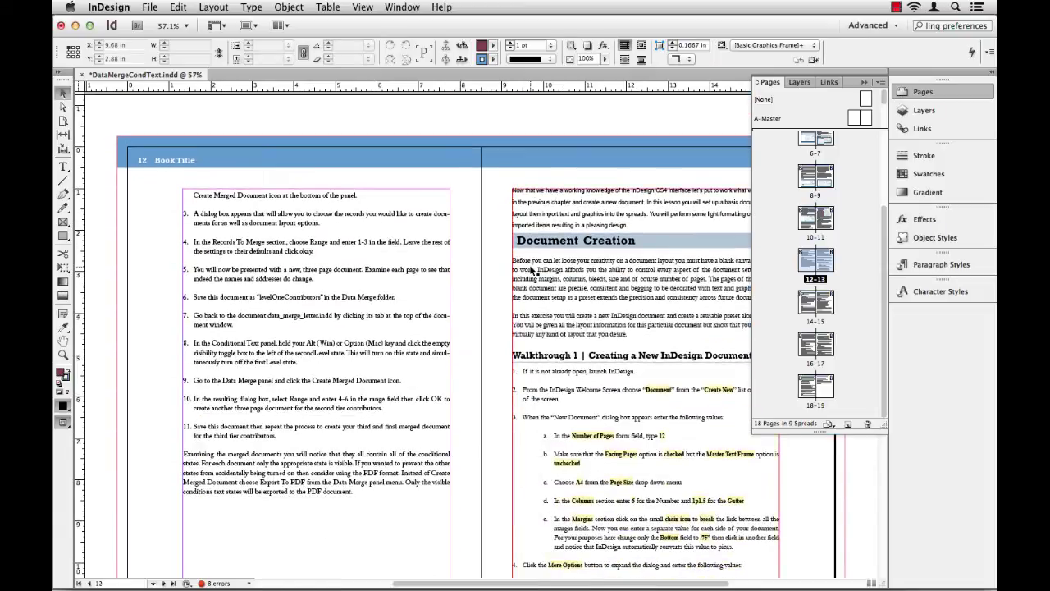
pyautogui.scroll(-5, 530, 271)
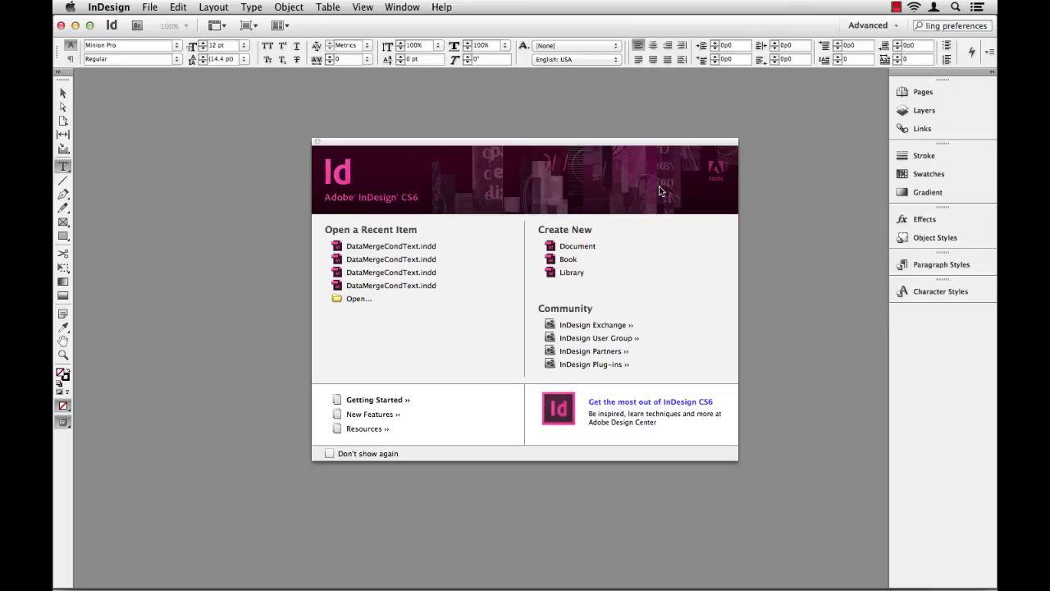
# Enable Create Links When Placing Text and Spreadsheet Files in the File Handling preferences.
pyautogui.click(116, 8)
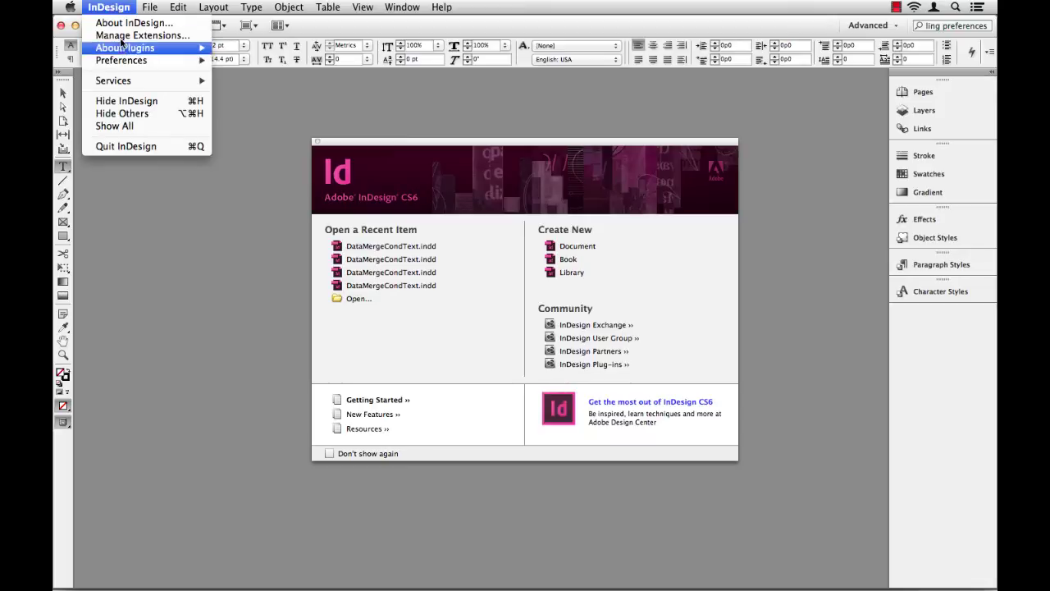
pyautogui.moveTo(128, 64)
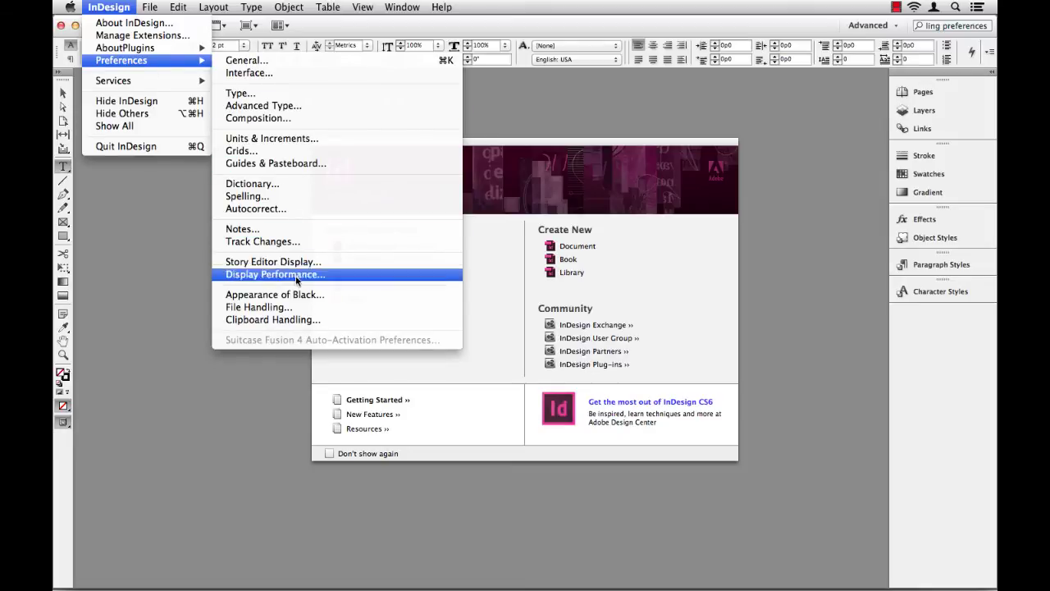
pyautogui.click(309, 306)
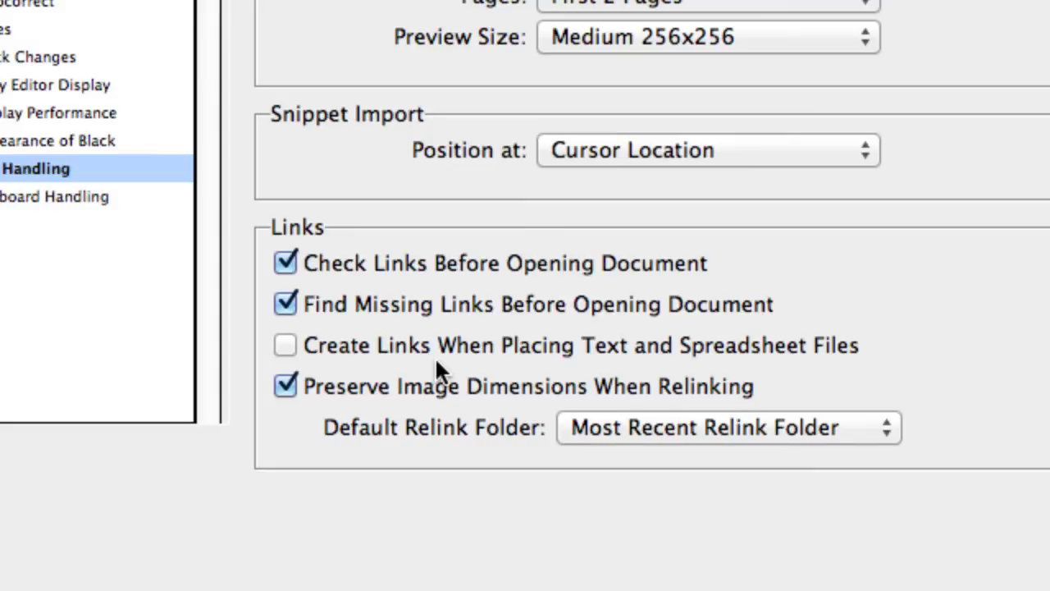
pyautogui.click(430, 352)
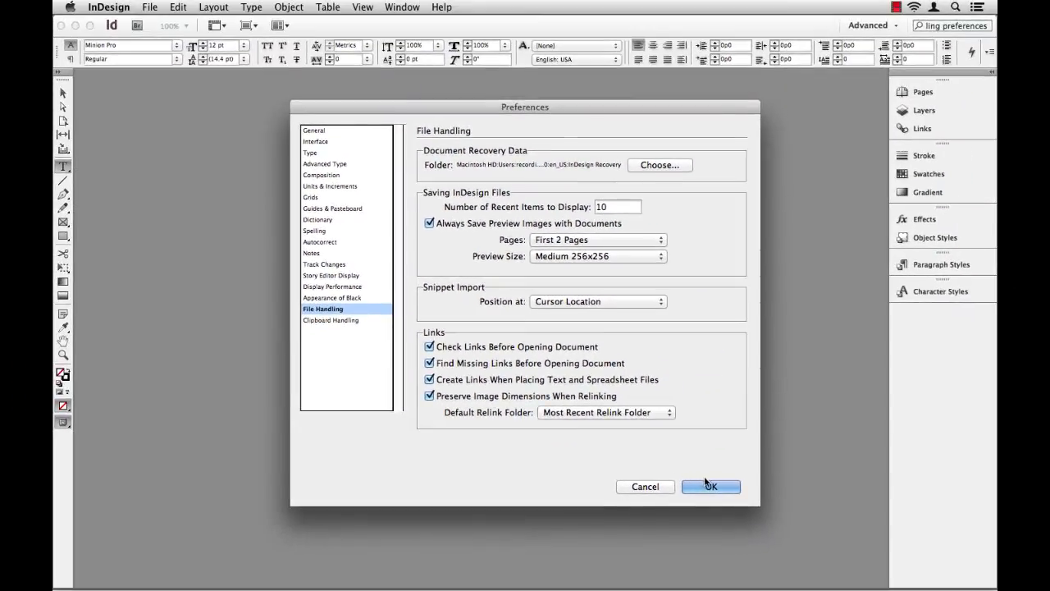
pyautogui.click(707, 484)
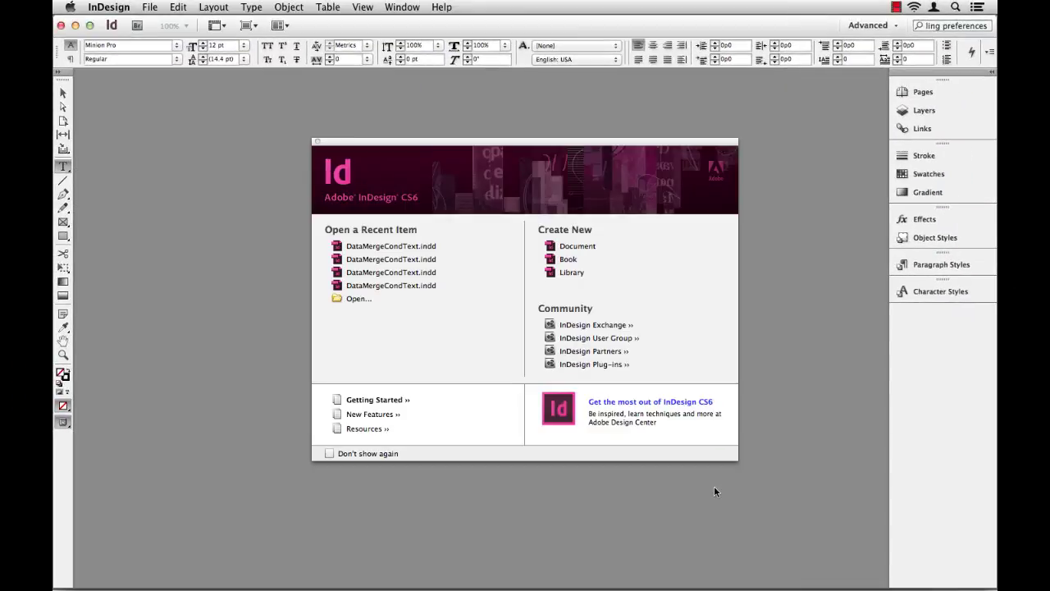
# Create a new default Letter document and place INDFundChp2.doc from the Desktop at the top margin of page 1, without showing import options.
pyautogui.click(579, 248)
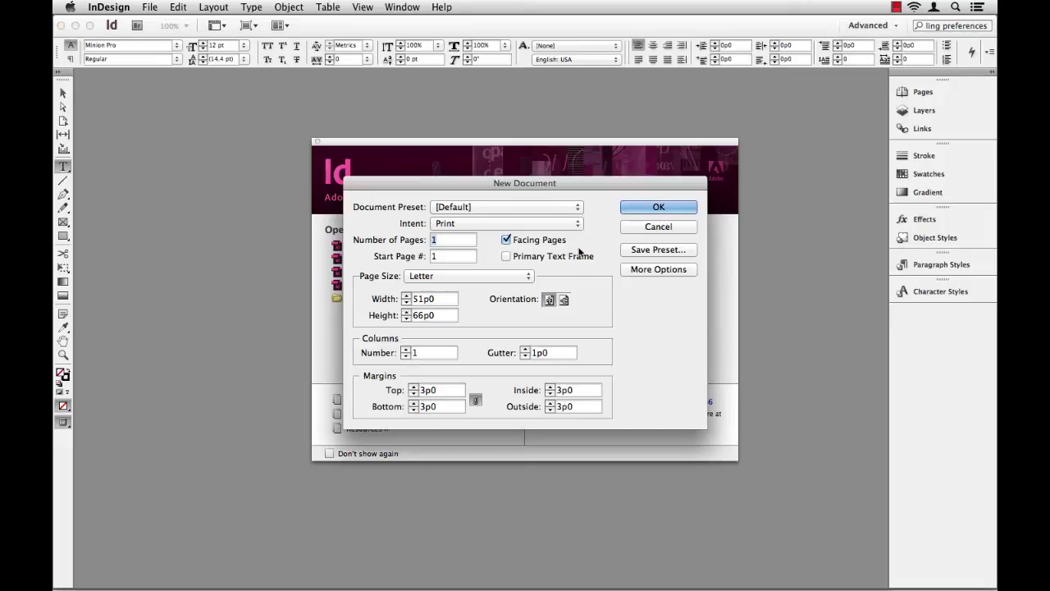
pyautogui.click(643, 211)
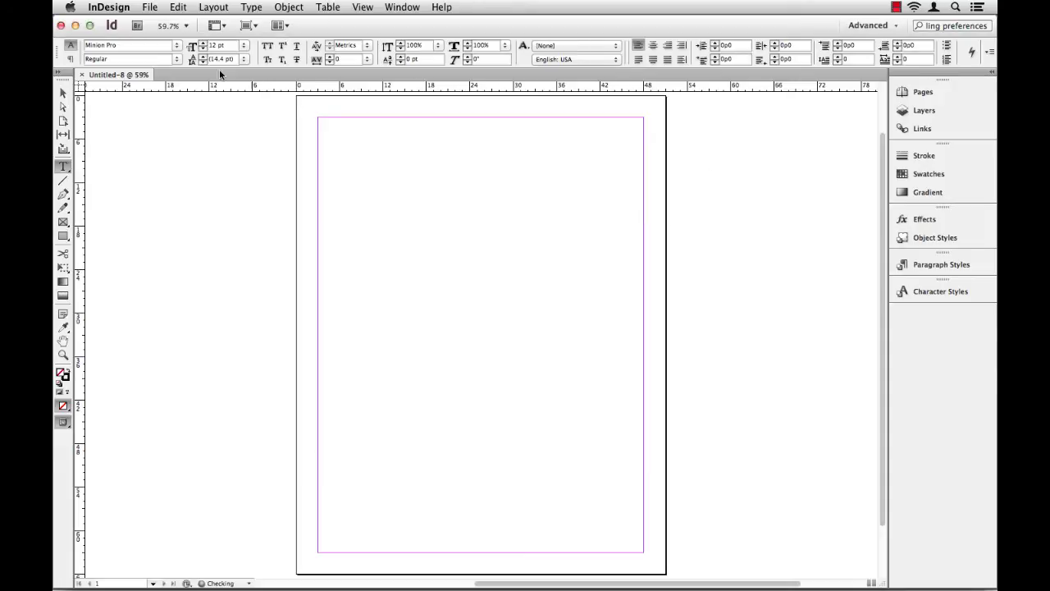
pyautogui.click(150, 8)
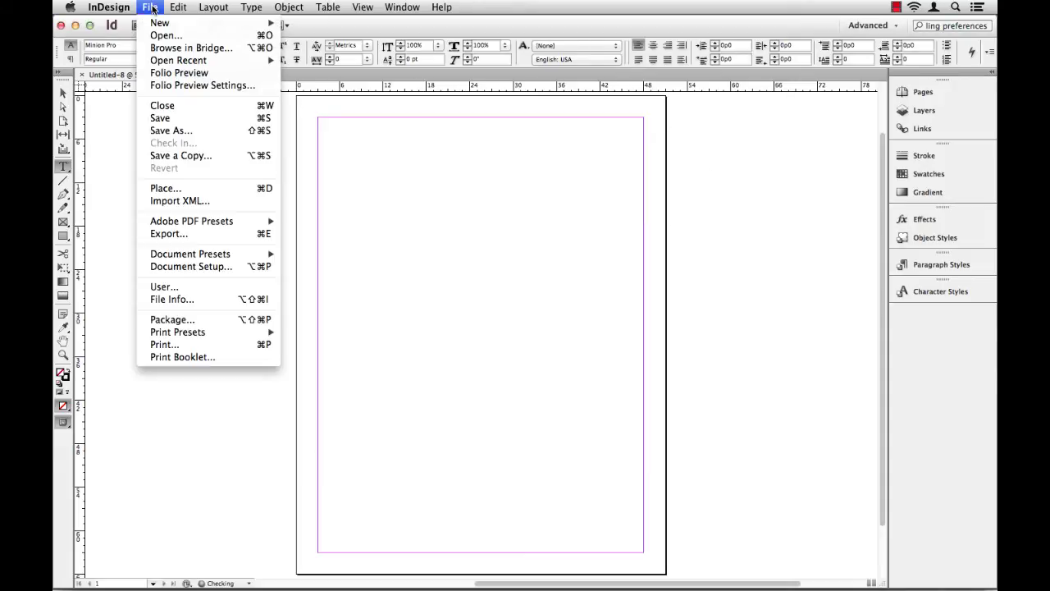
pyautogui.click(164, 189)
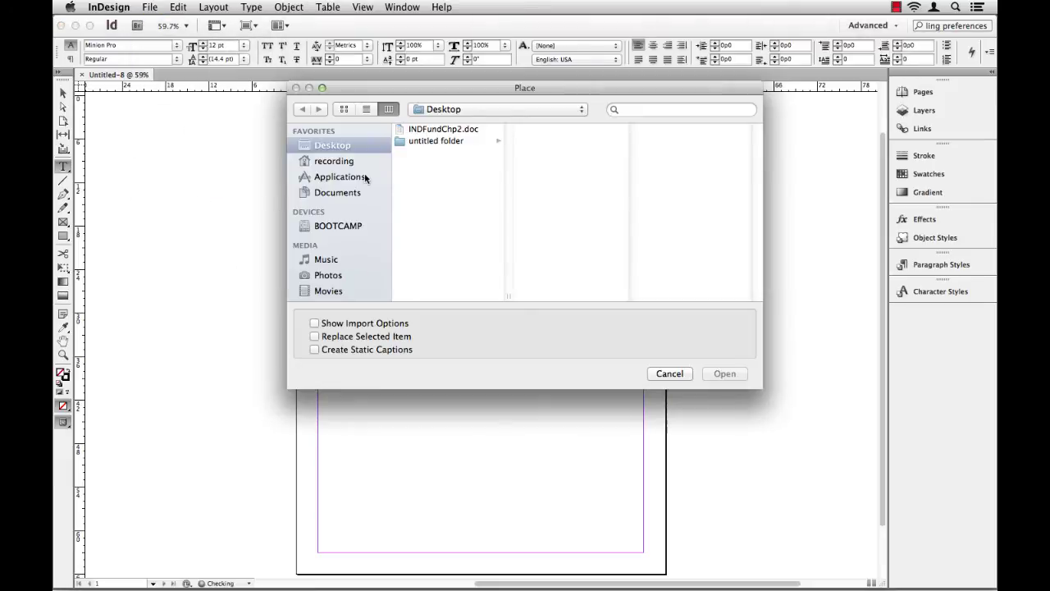
pyautogui.click(423, 129)
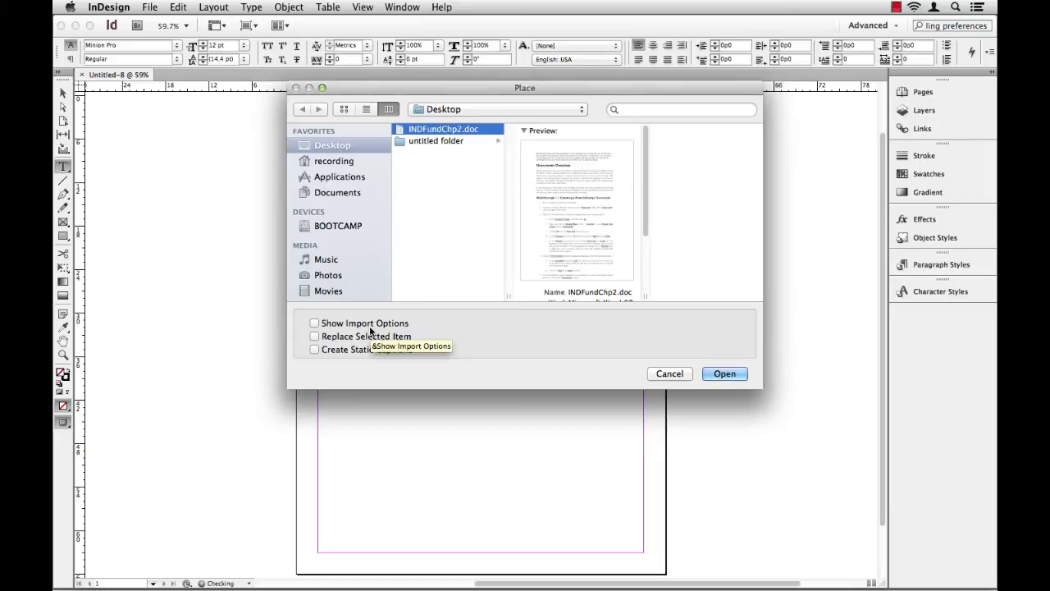
pyautogui.click(725, 375)
pyautogui.click(725, 377)
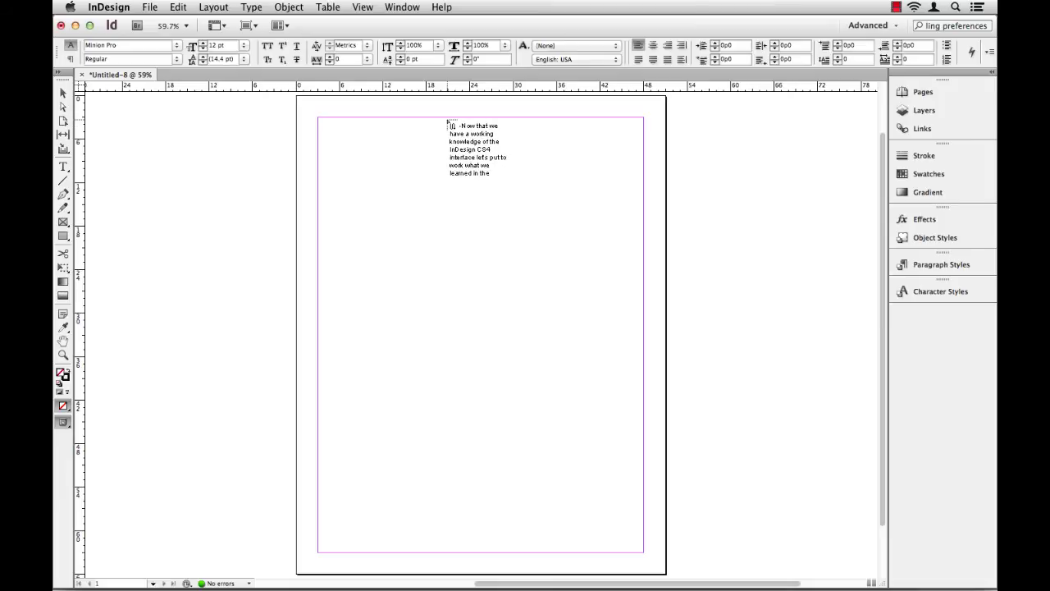
pyautogui.click(447, 123)
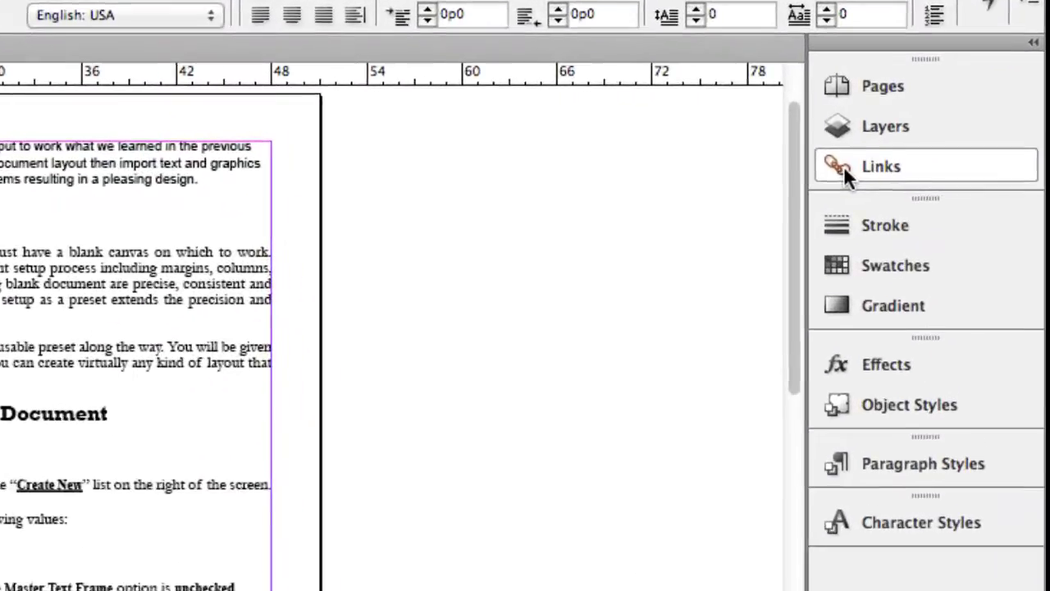
# Check the document's links for the placed INDFundChp2.doc.
pyautogui.click(905, 128)
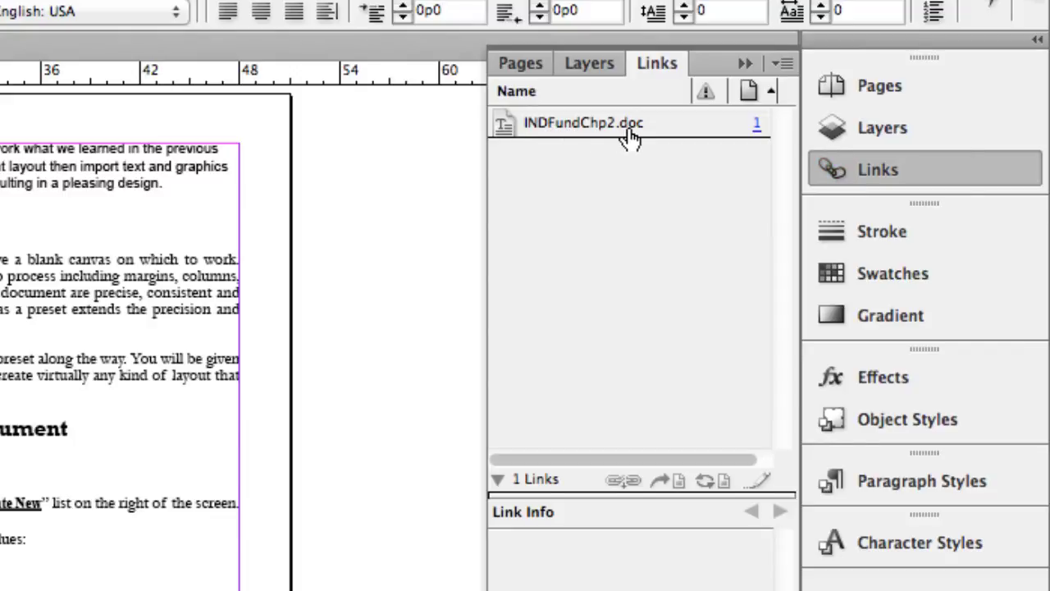
pyautogui.moveTo(630, 138)
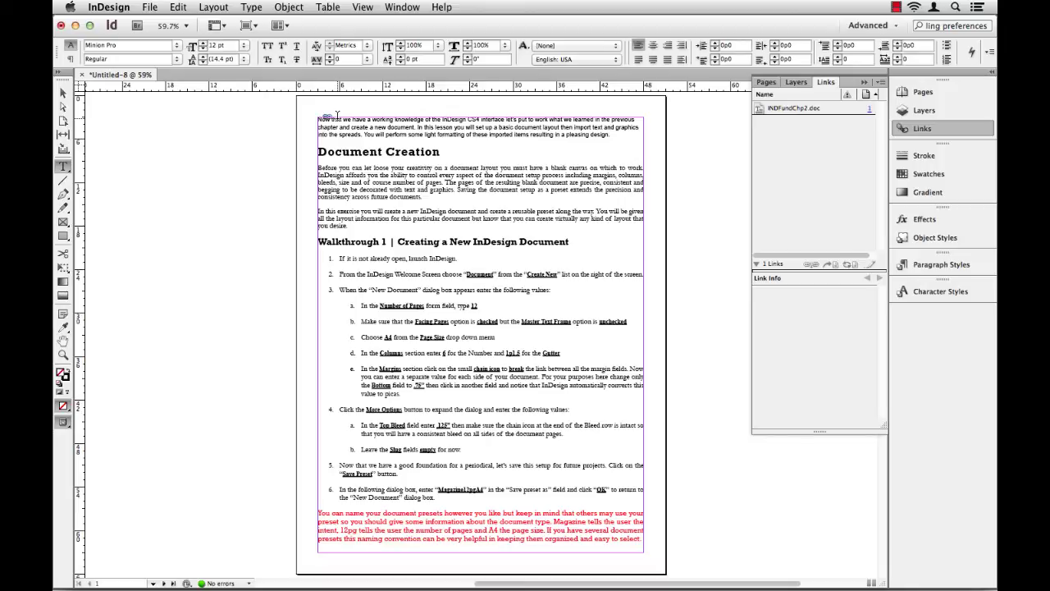
# Replace the heading "Document Creation" on page 1 with "Changed in InDesign".
pyautogui.moveTo(320, 151); pyautogui.dragTo(453, 156)
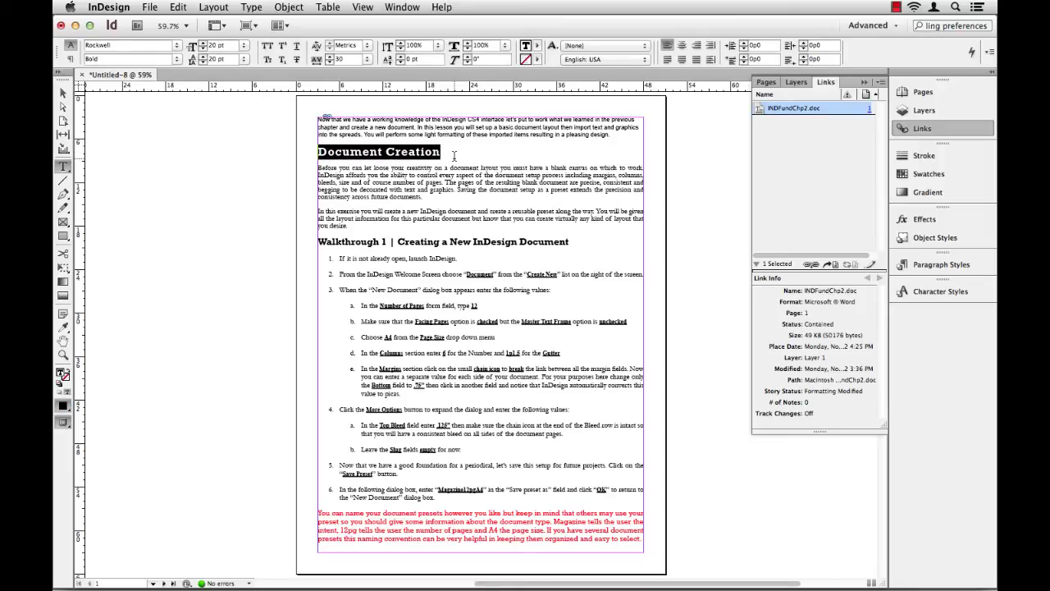
pyautogui.write('Changed in InDesig')
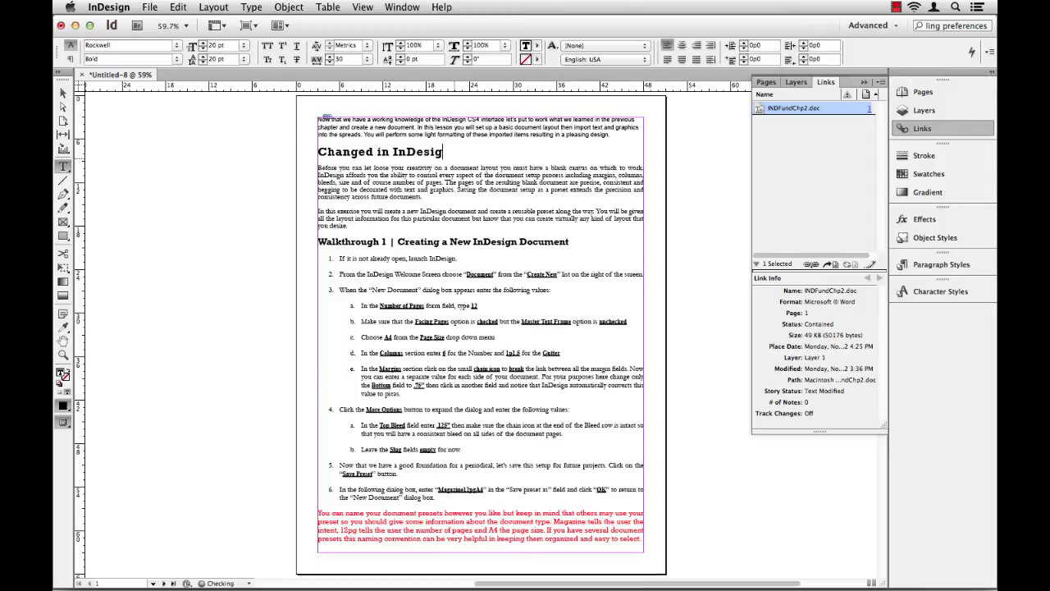
pyautogui.write('n')
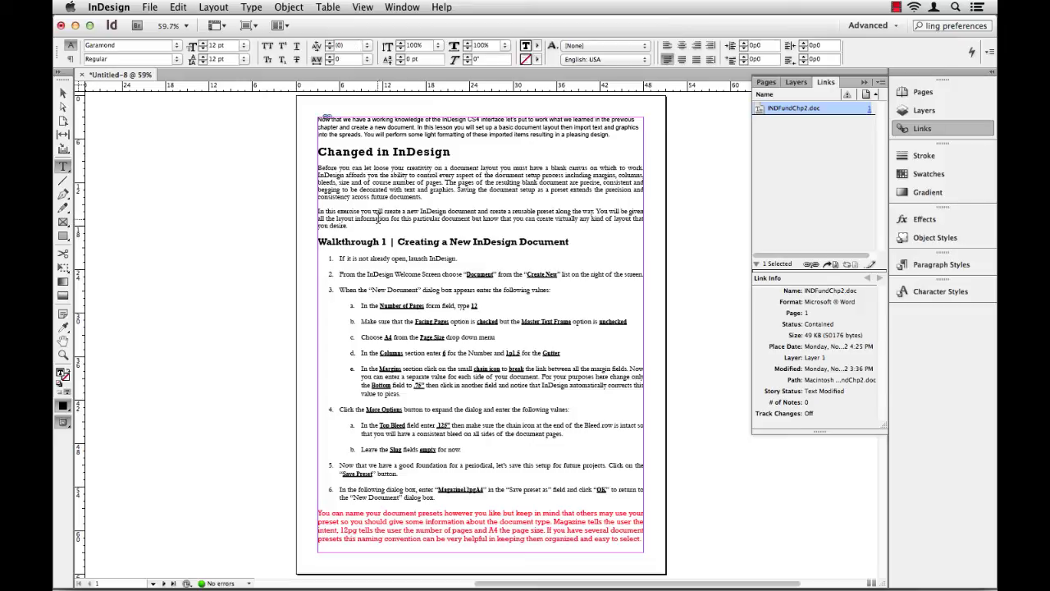
# Apply the Notice Body paragraph style to the paragraph starting "In this exercise you will create a new InDesign document".
pyautogui.moveTo(335, 210); pyautogui.dragTo(361, 218)
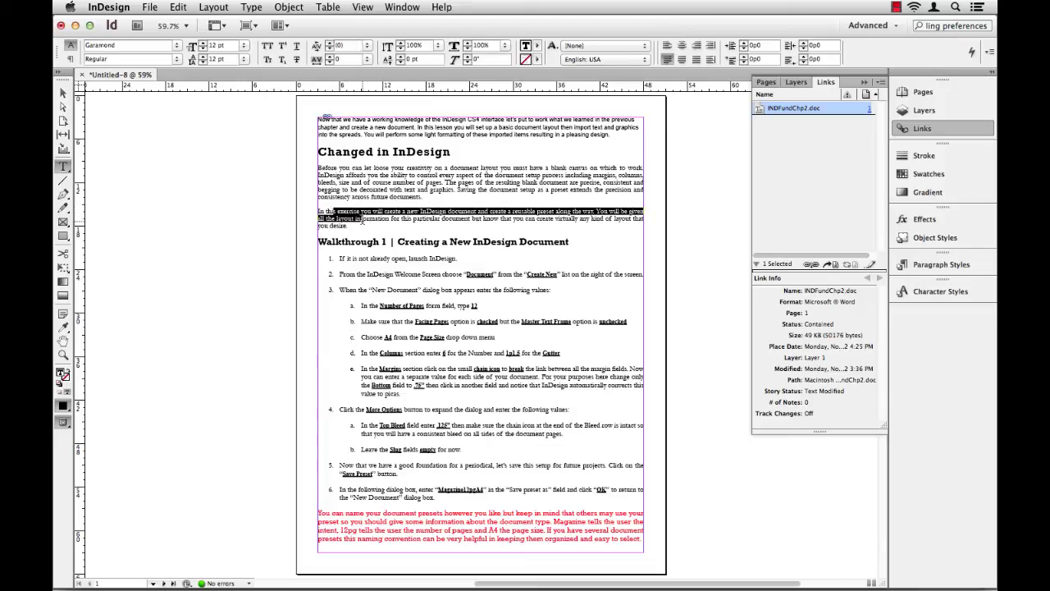
pyautogui.click(920, 266)
pyautogui.click(790, 347)
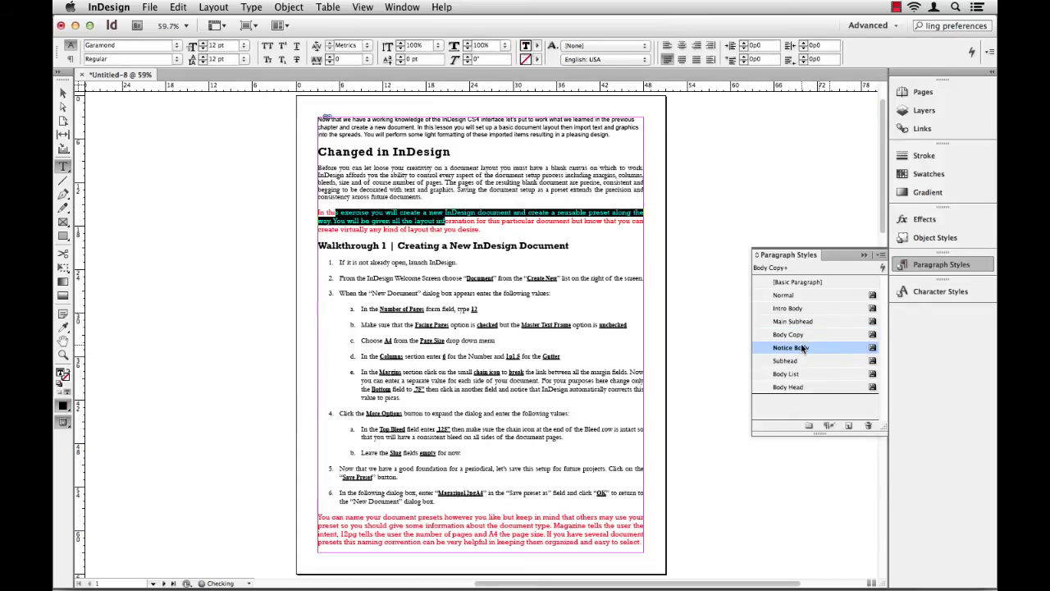
pyautogui.click(524, 191)
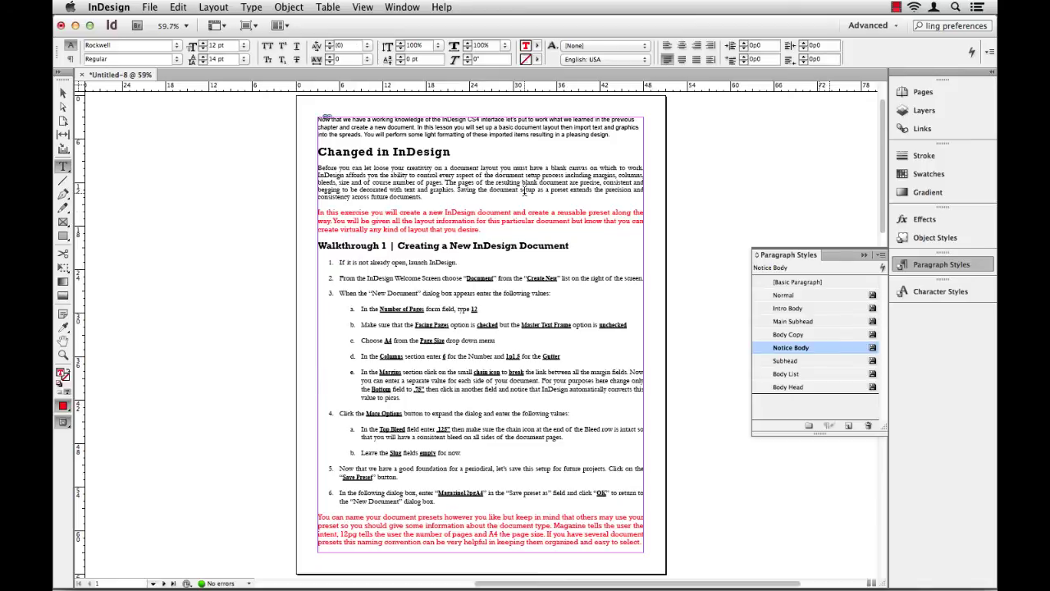
# Delete the body paragraph directly below the "Changed in InDesign" heading, together with the empty line it leaves.
pyautogui.moveTo(450, 196); pyautogui.dragTo(312, 166)
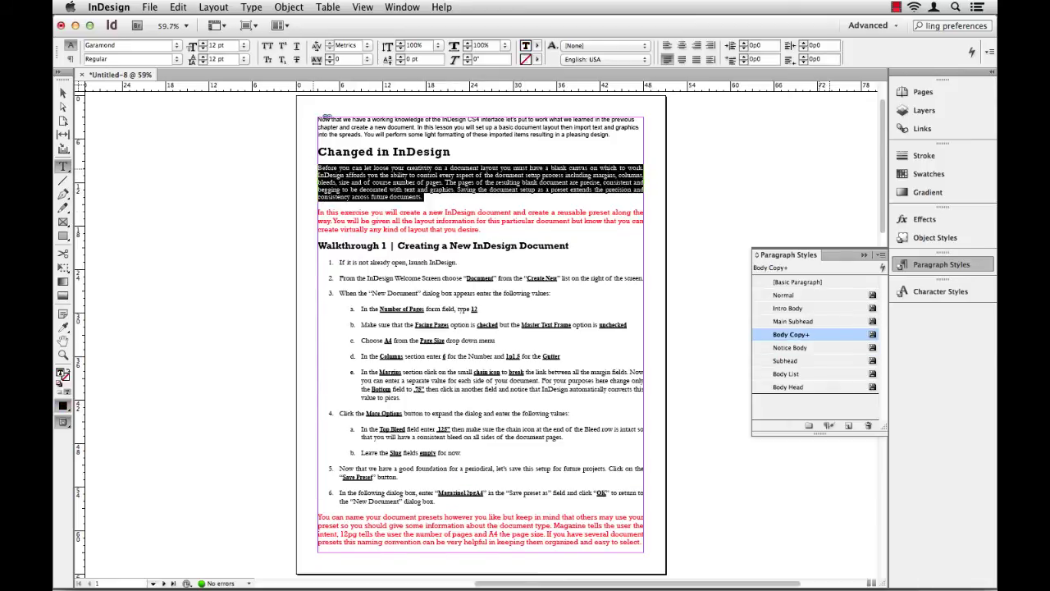
pyautogui.press('BackSpace')
pyautogui.press('BackSpace')
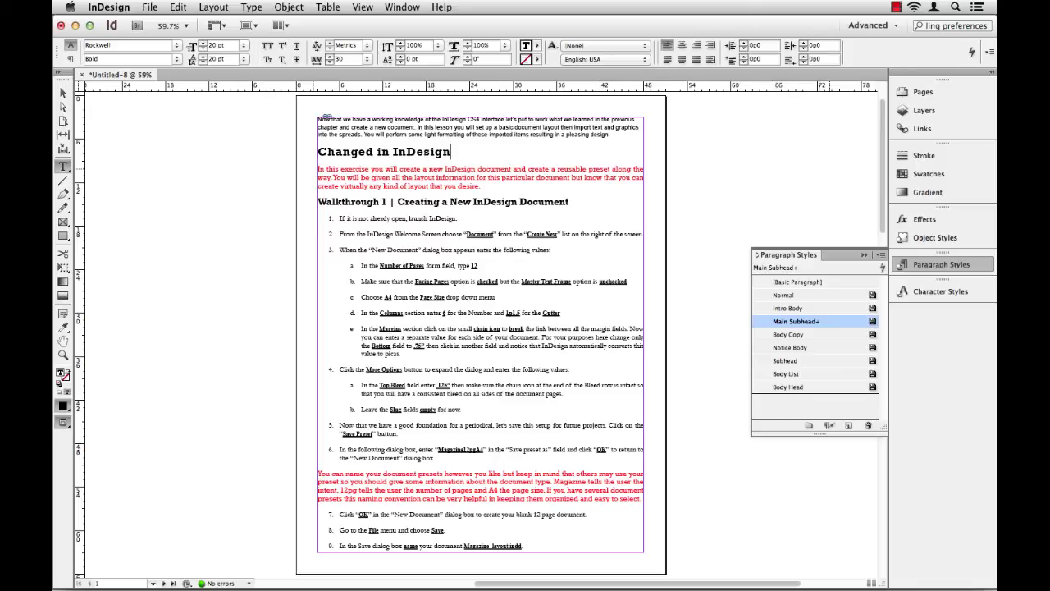
# Switch to Word and change the "Document Creation" heading in the source document to "New Document Creation Options".
pyautogui.press('super+Tab')
pyautogui.press('Tab')
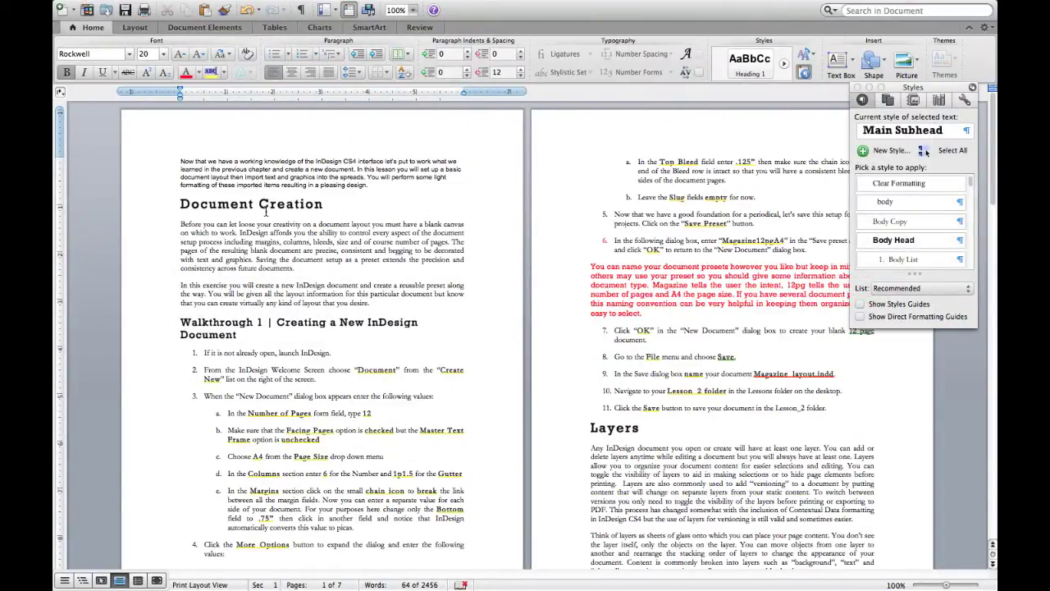
pyautogui.moveTo(215, 233); pyautogui.dragTo(235, 246)
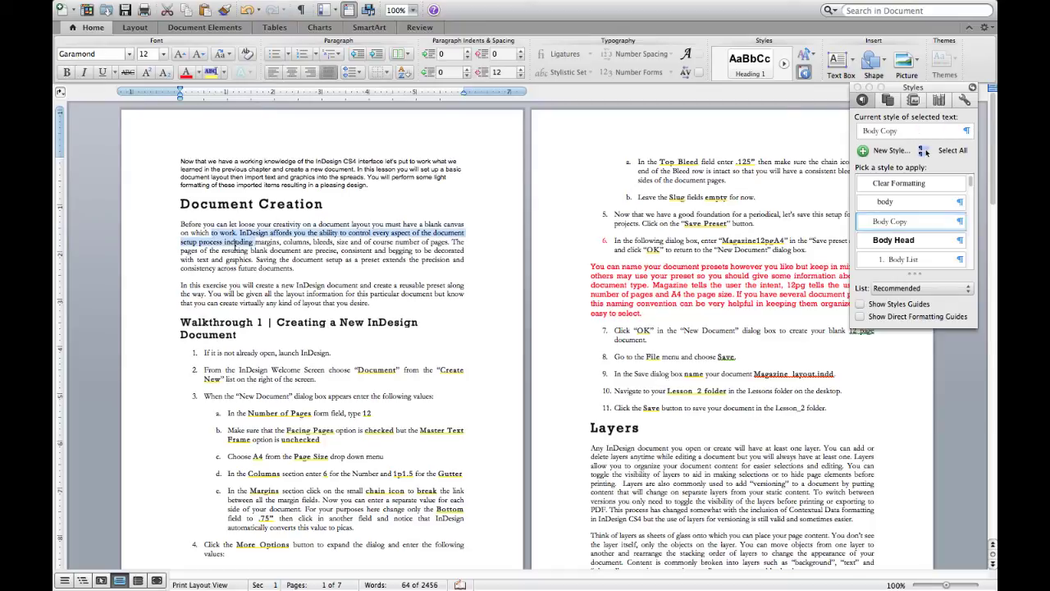
pyautogui.moveTo(203, 285); pyautogui.dragTo(263, 293)
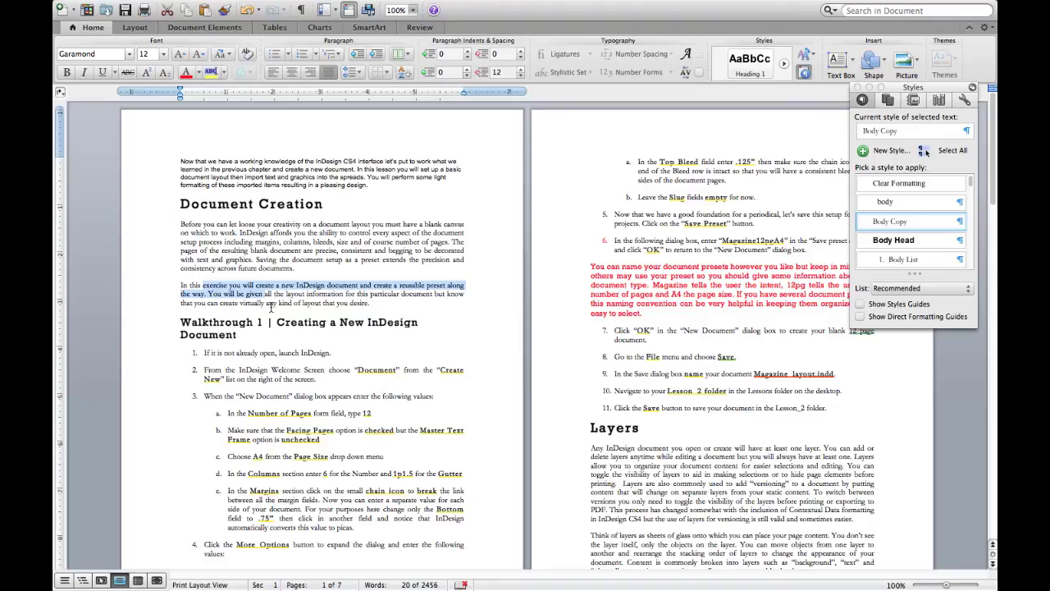
pyautogui.click(182, 204)
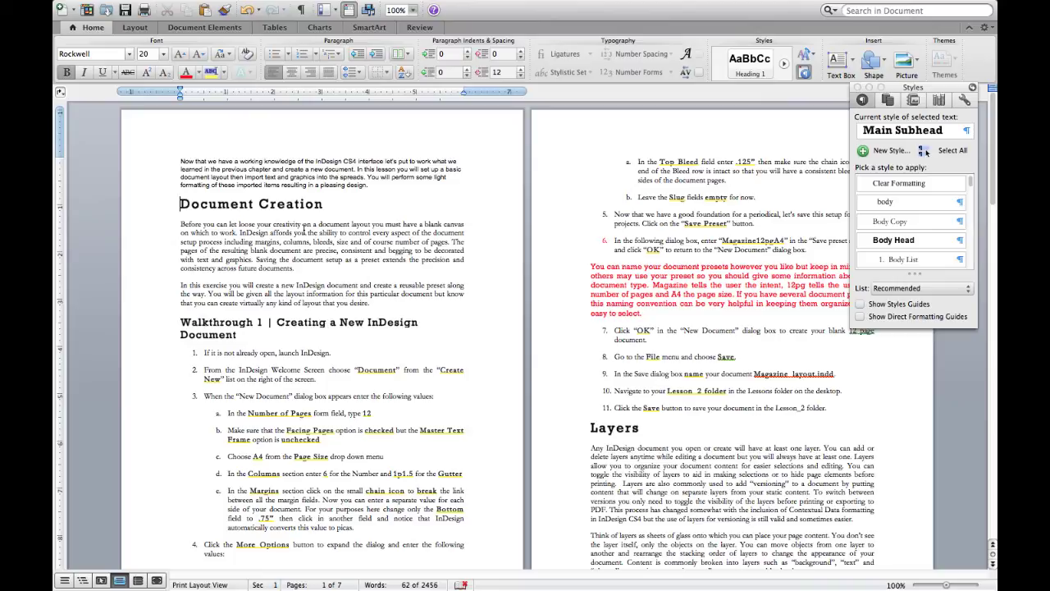
pyautogui.write('N')
pyautogui.write('ew')
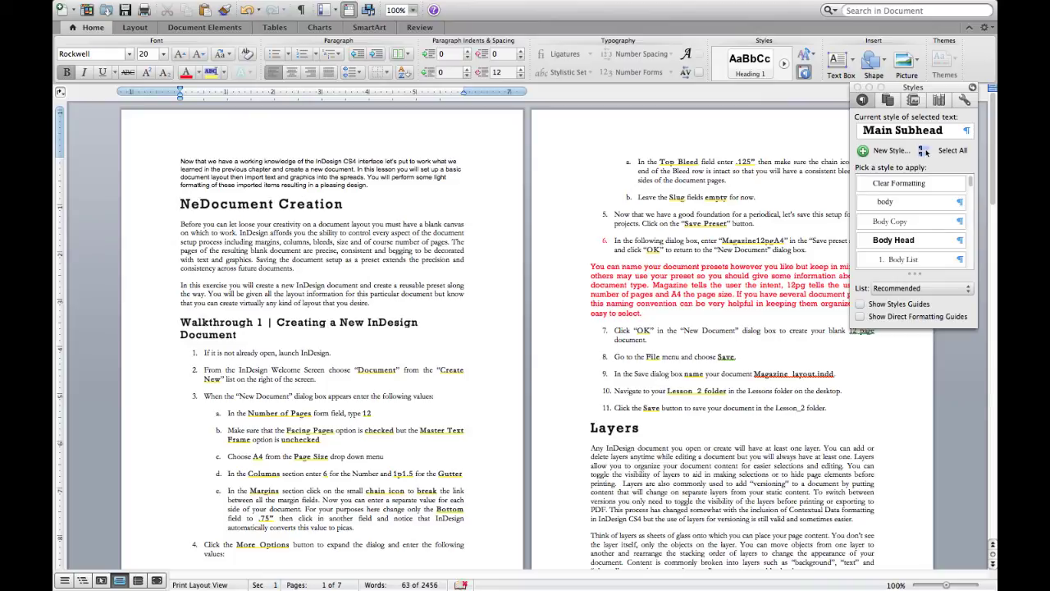
pyautogui.click(379, 211)
pyautogui.write('Options')
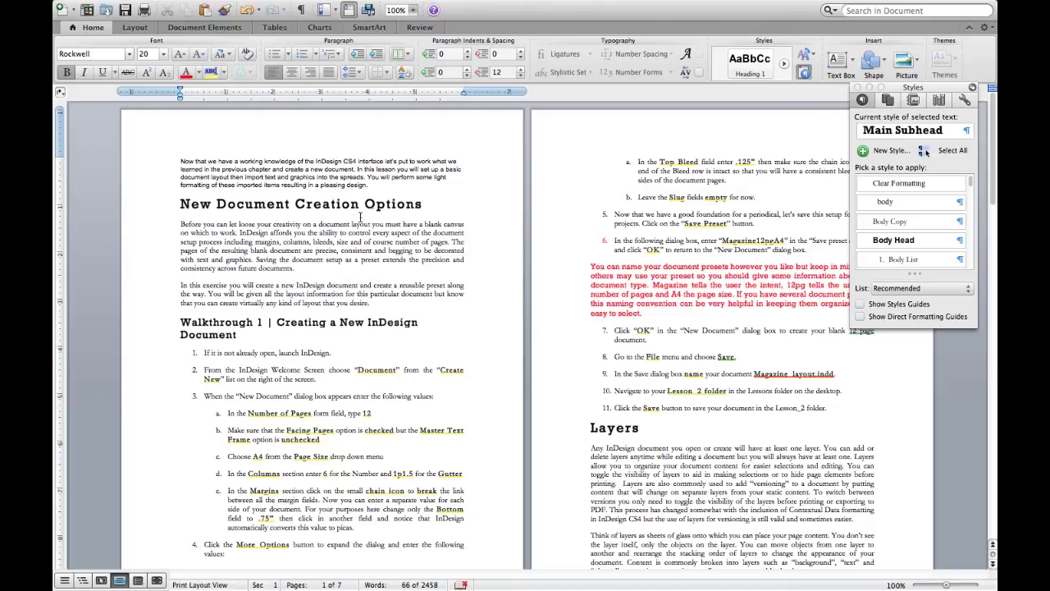
# Apply the FollowedHyperlink style to the whole first paragraph below the "New Document Creation Options" heading and save the Word document.
pyautogui.moveTo(181, 223); pyautogui.dragTo(297, 268)
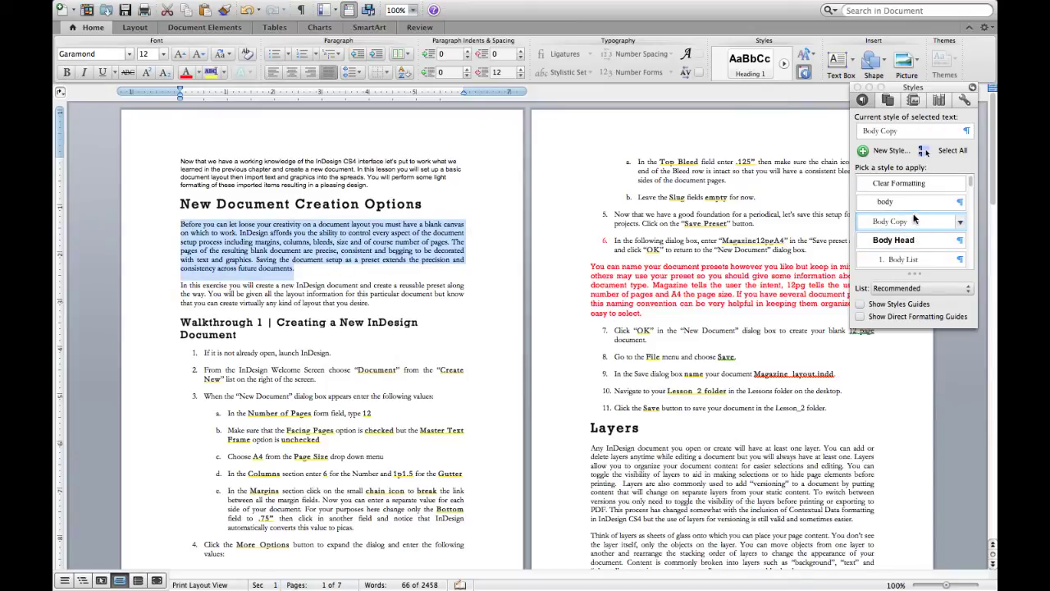
pyautogui.scroll(-3, 970, 189)
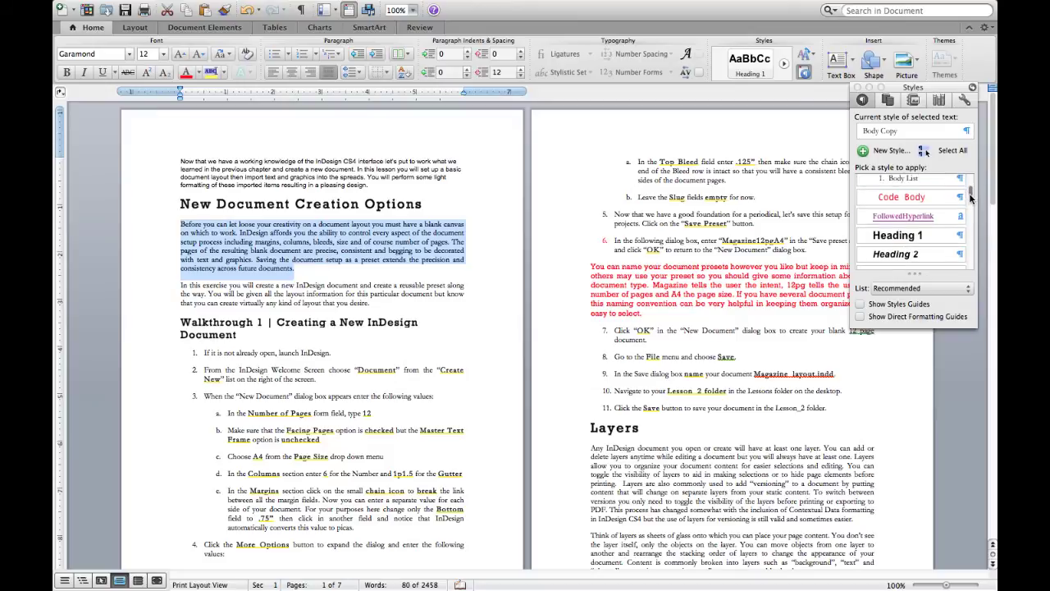
pyautogui.click(916, 218)
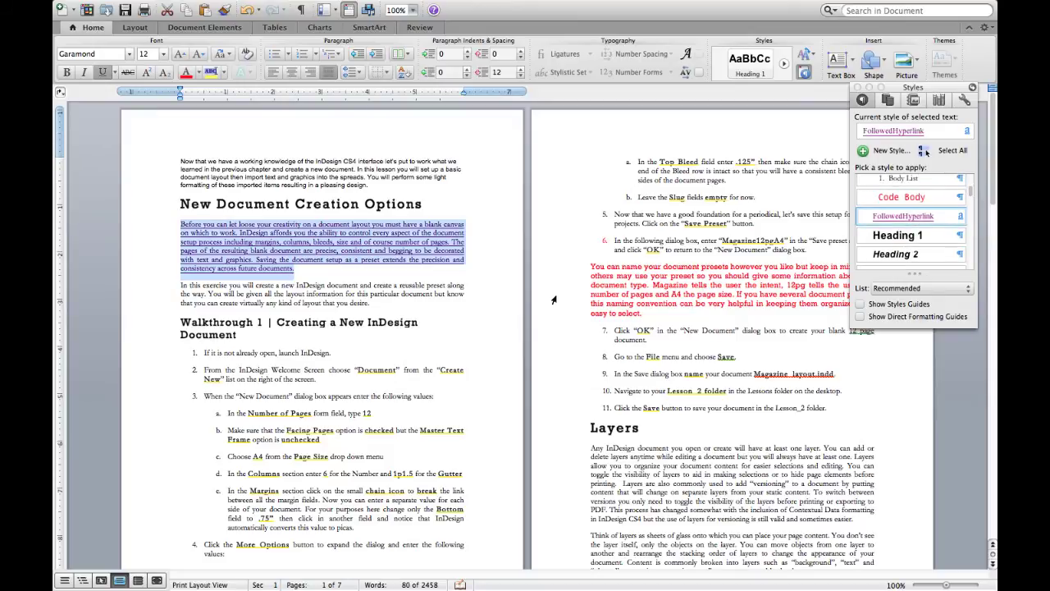
pyautogui.click(426, 293)
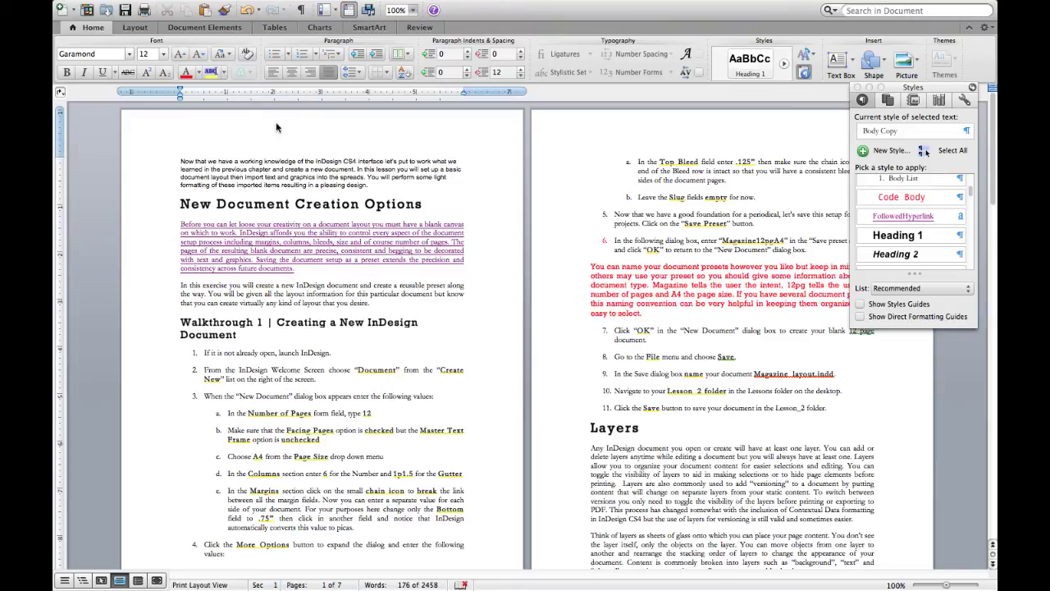
pyautogui.click(125, 11)
# Switch to InDesign, update the modified INDFundChp2.doc link while accepting the loss of local edits, and check the text on page 1.
pyautogui.press('super+Tab')
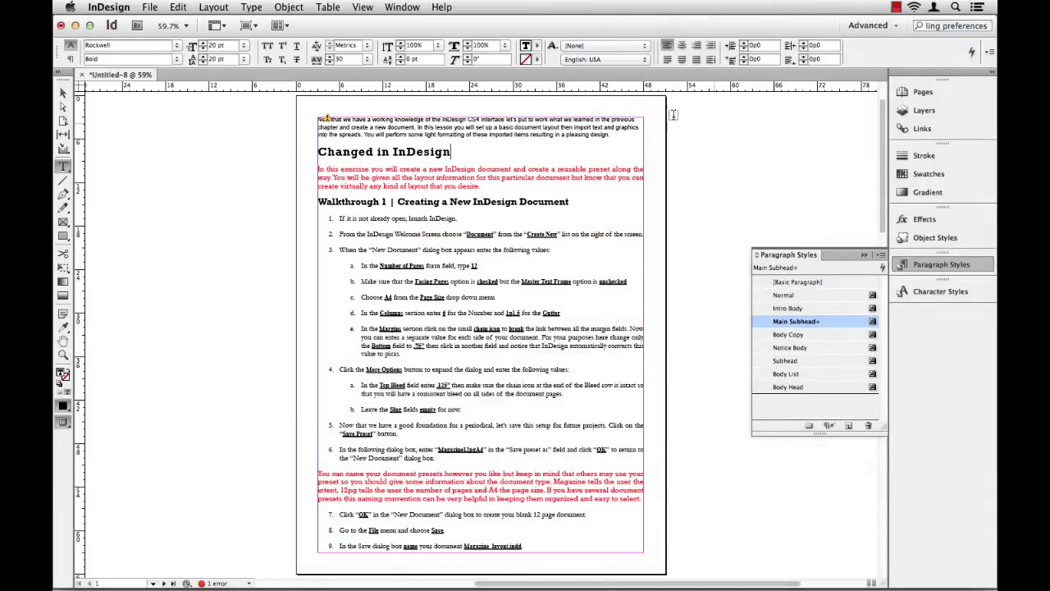
pyautogui.click(921, 129)
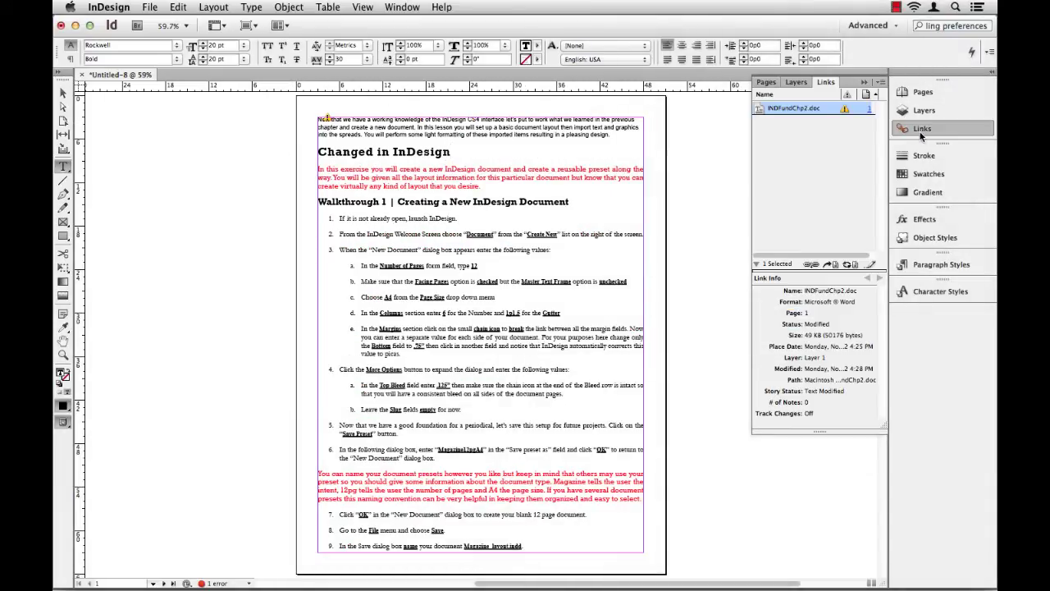
pyautogui.moveTo(845, 112)
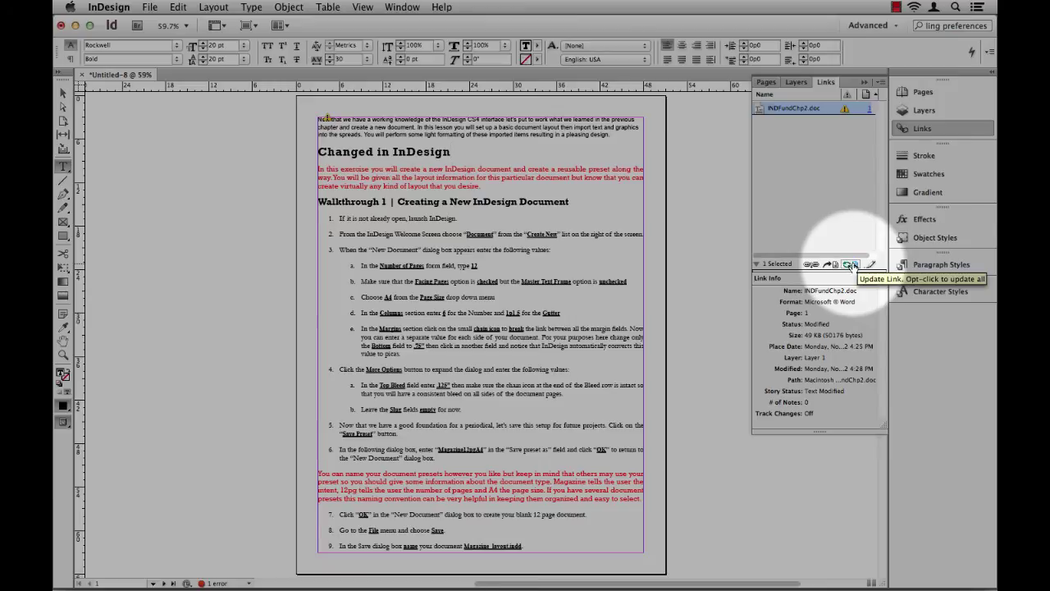
pyautogui.click(853, 264)
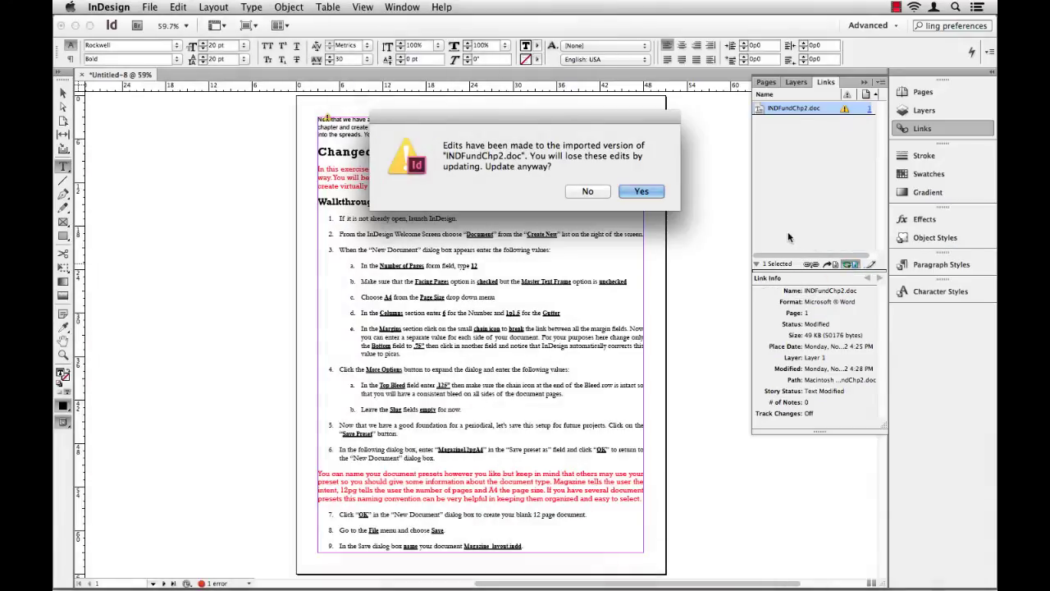
pyautogui.click(656, 197)
pyautogui.moveTo(618, 117); pyautogui.dragTo(601, 224)
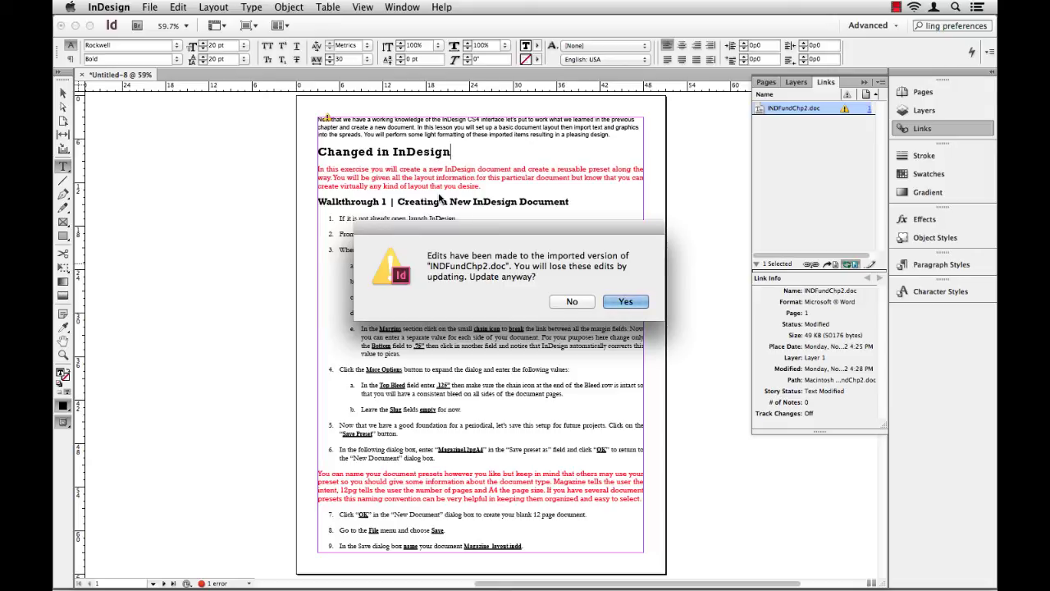
pyautogui.click(625, 301)
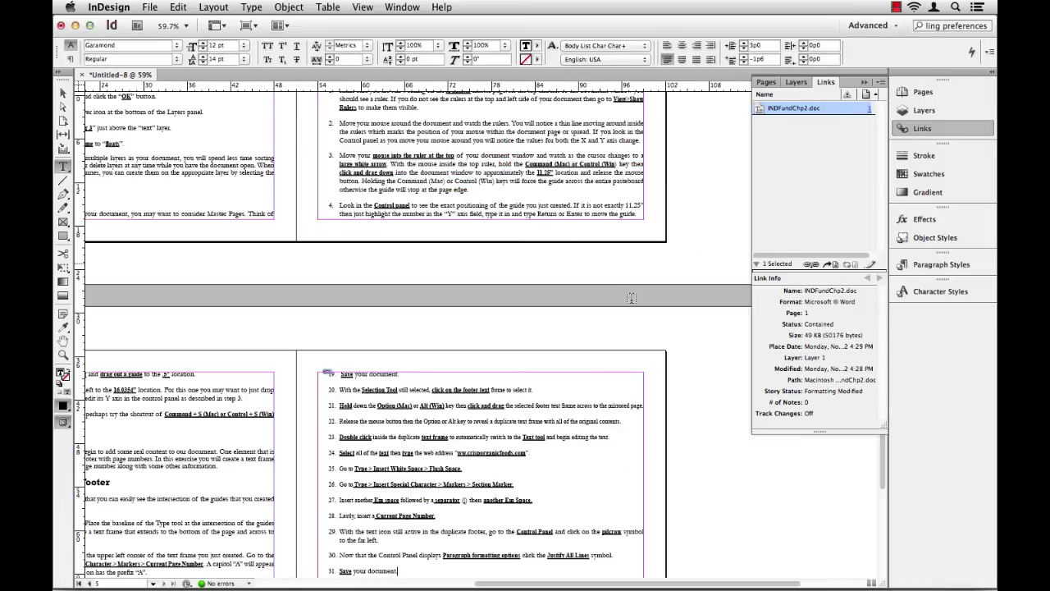
pyautogui.scroll(15, 631, 297)
pyautogui.scroll(5, 611, 269)
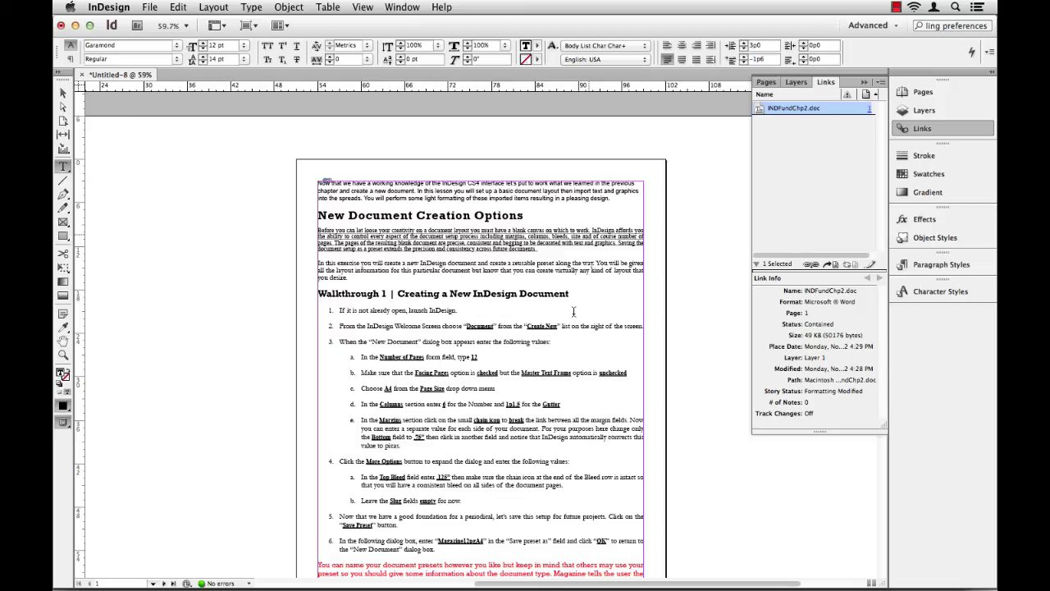
# Switch to another open application.
pyautogui.press('super+Tab')
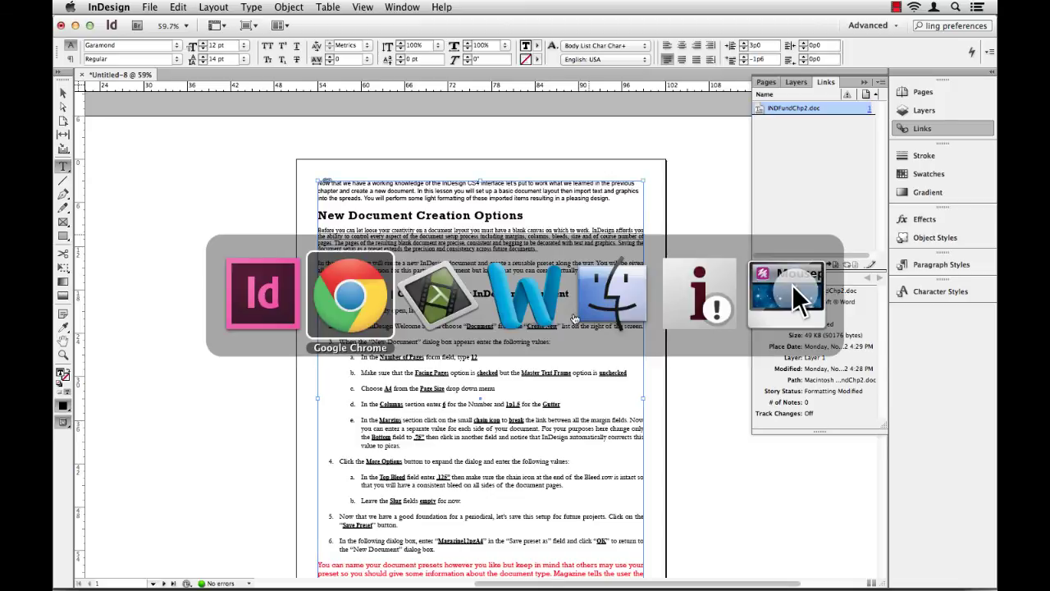